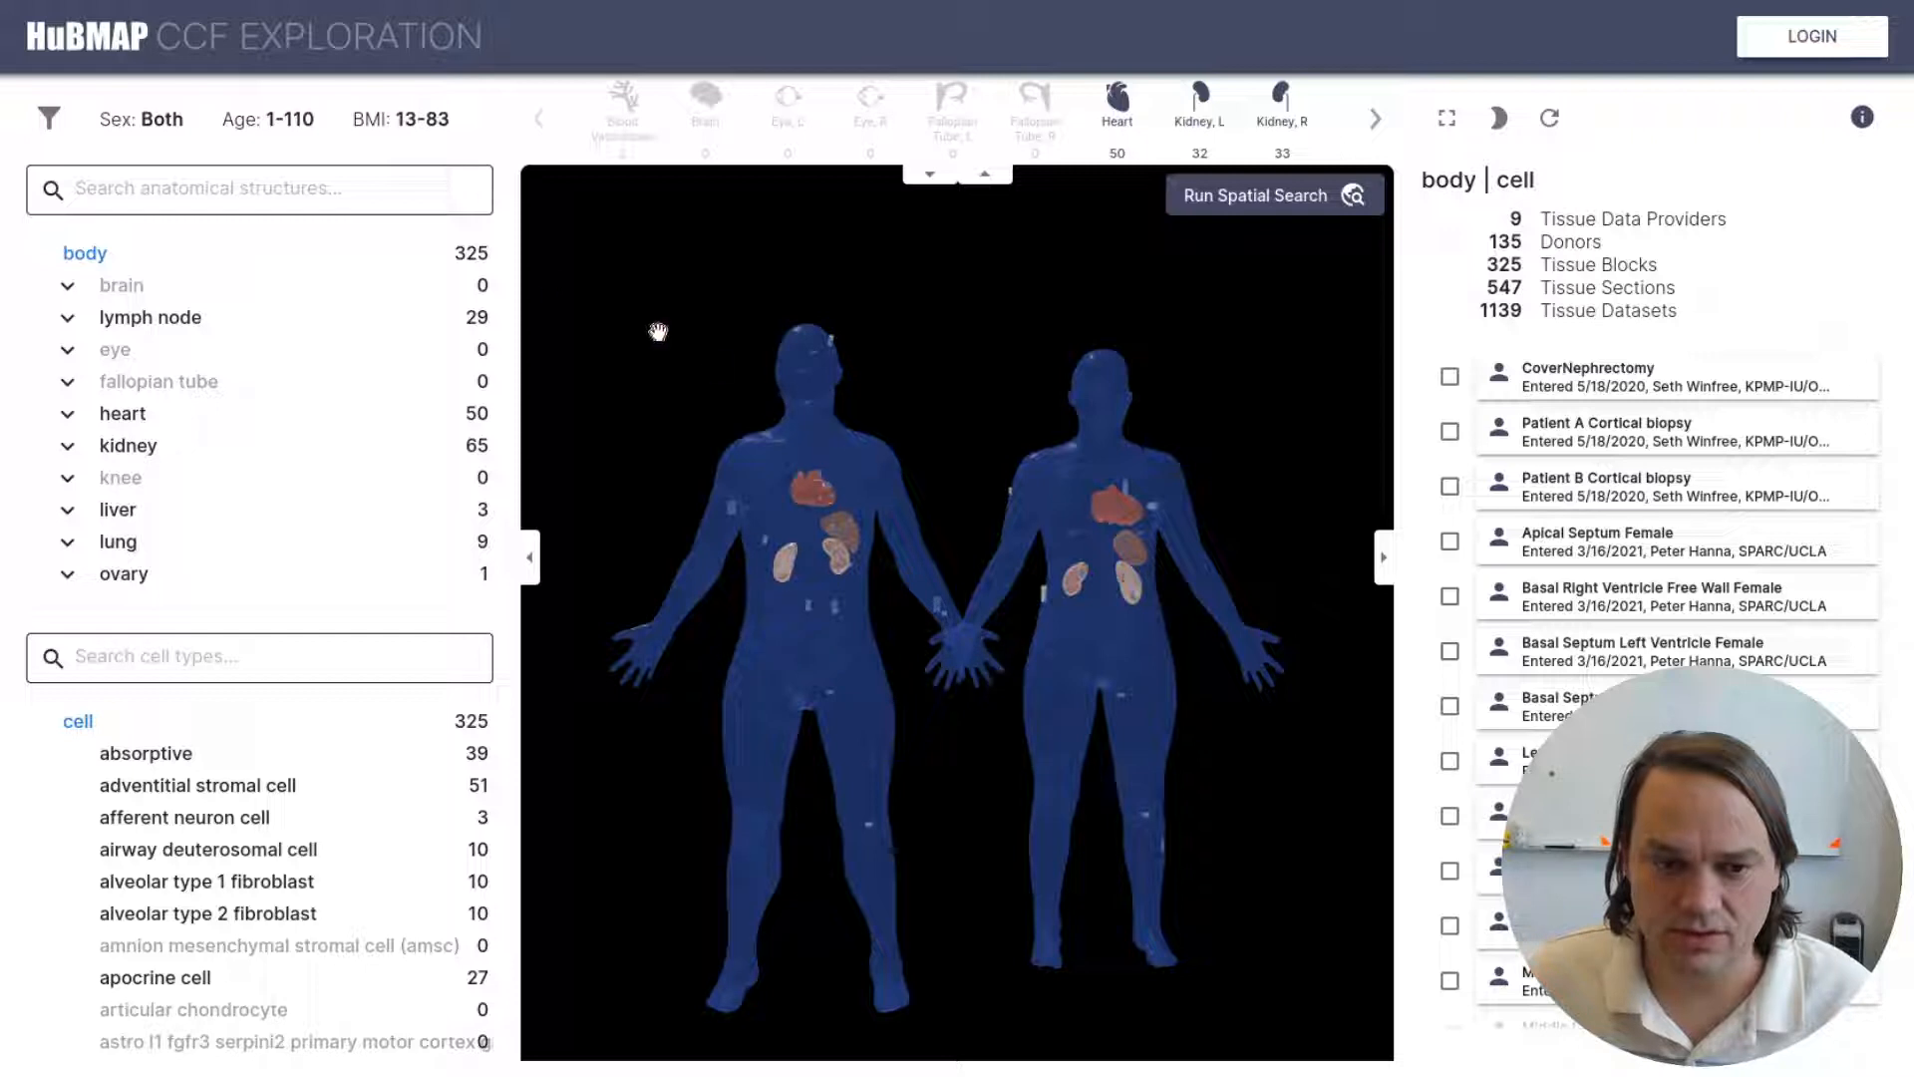
- Set up a spatial search from the filter options for a female donor's heart
{"action": "left_click", "coordinate": [49, 119]}
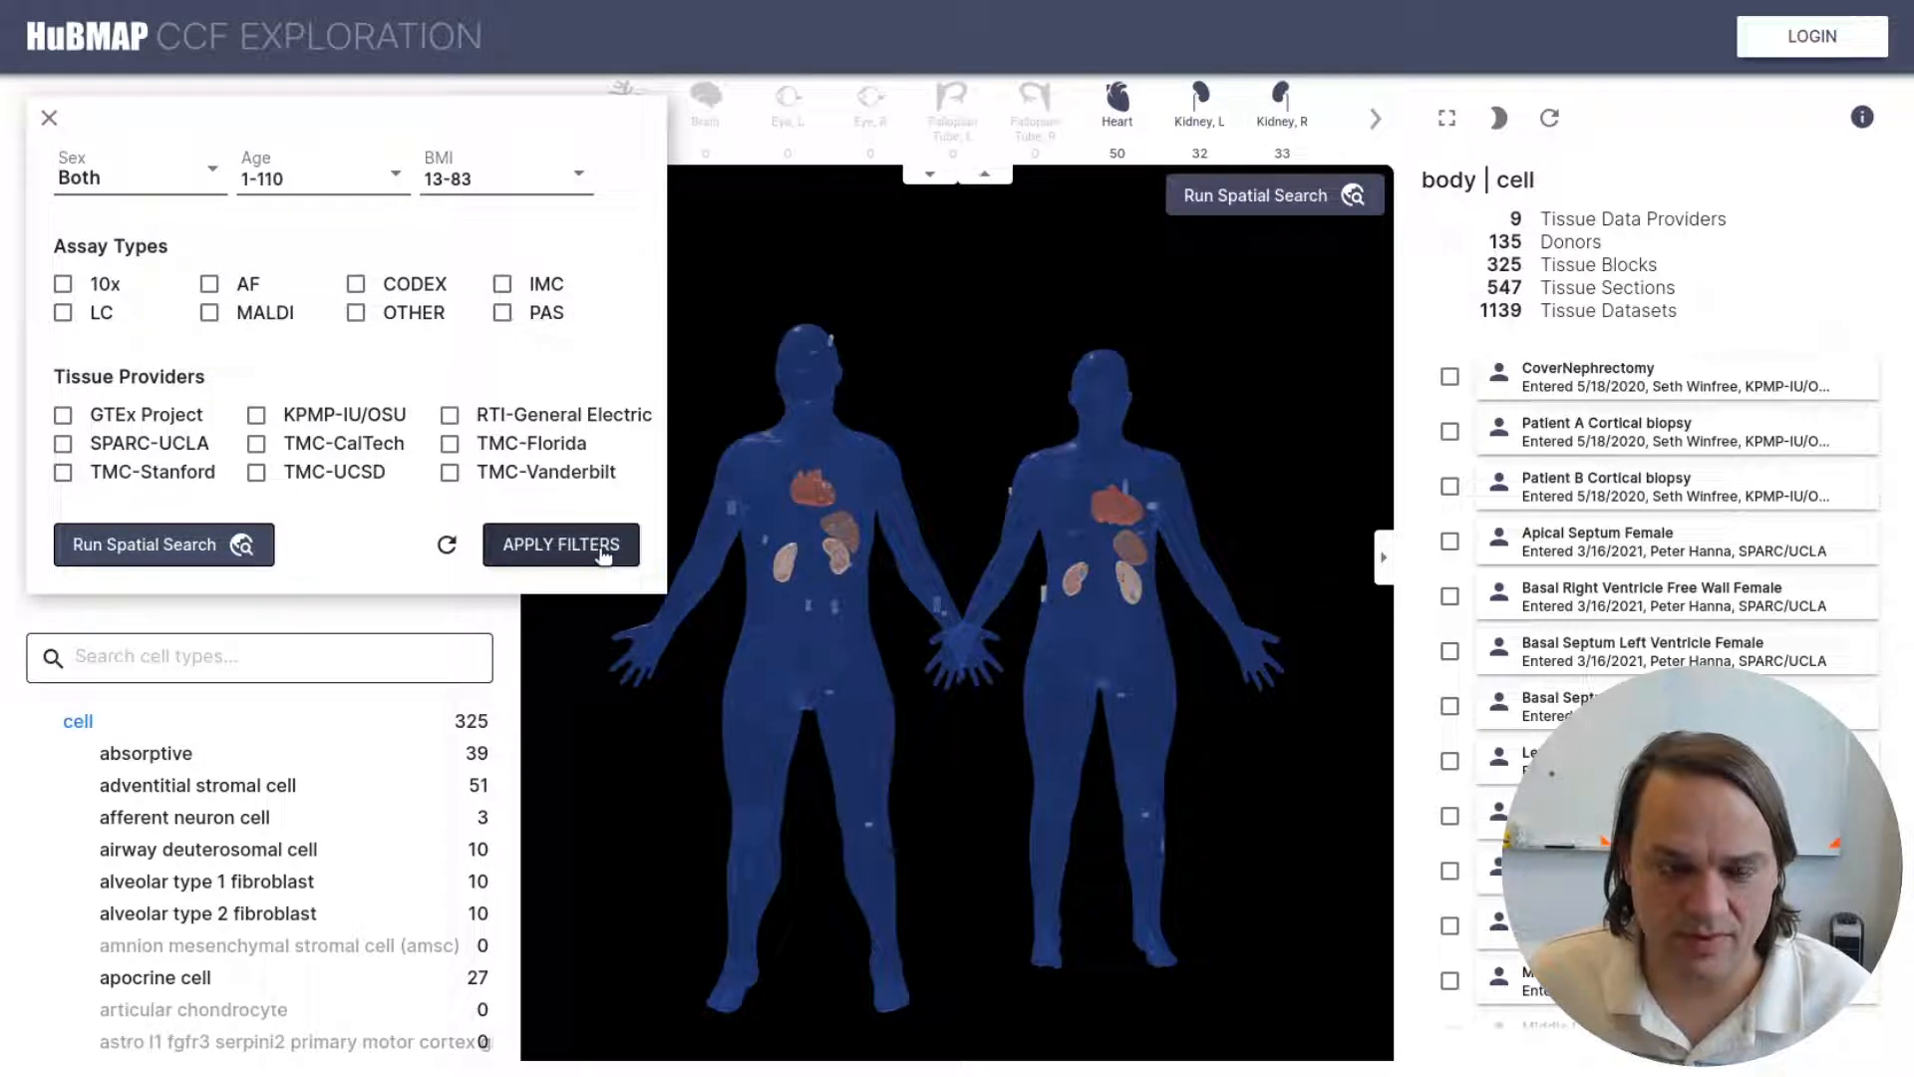
{"action": "left_click", "coordinate": [212, 543]}
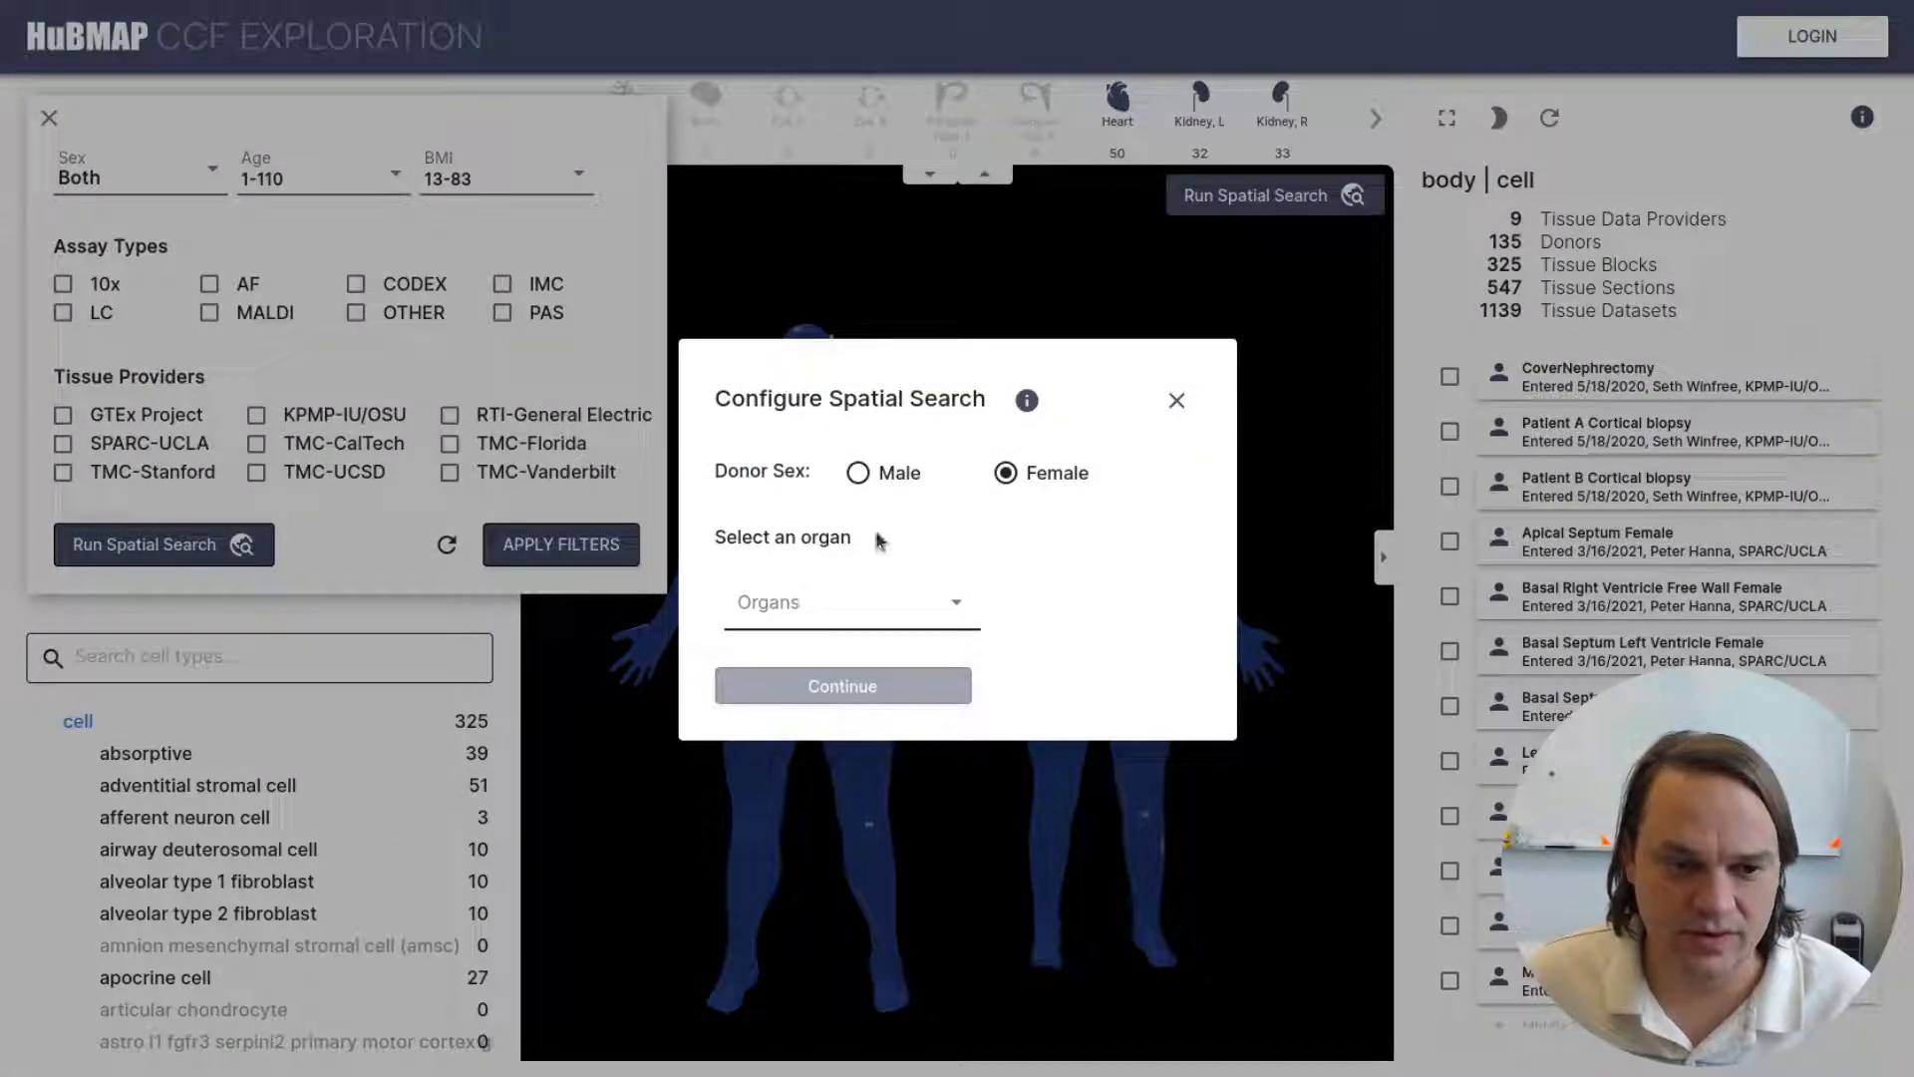
{"action": "left_click", "coordinate": [850, 612]}
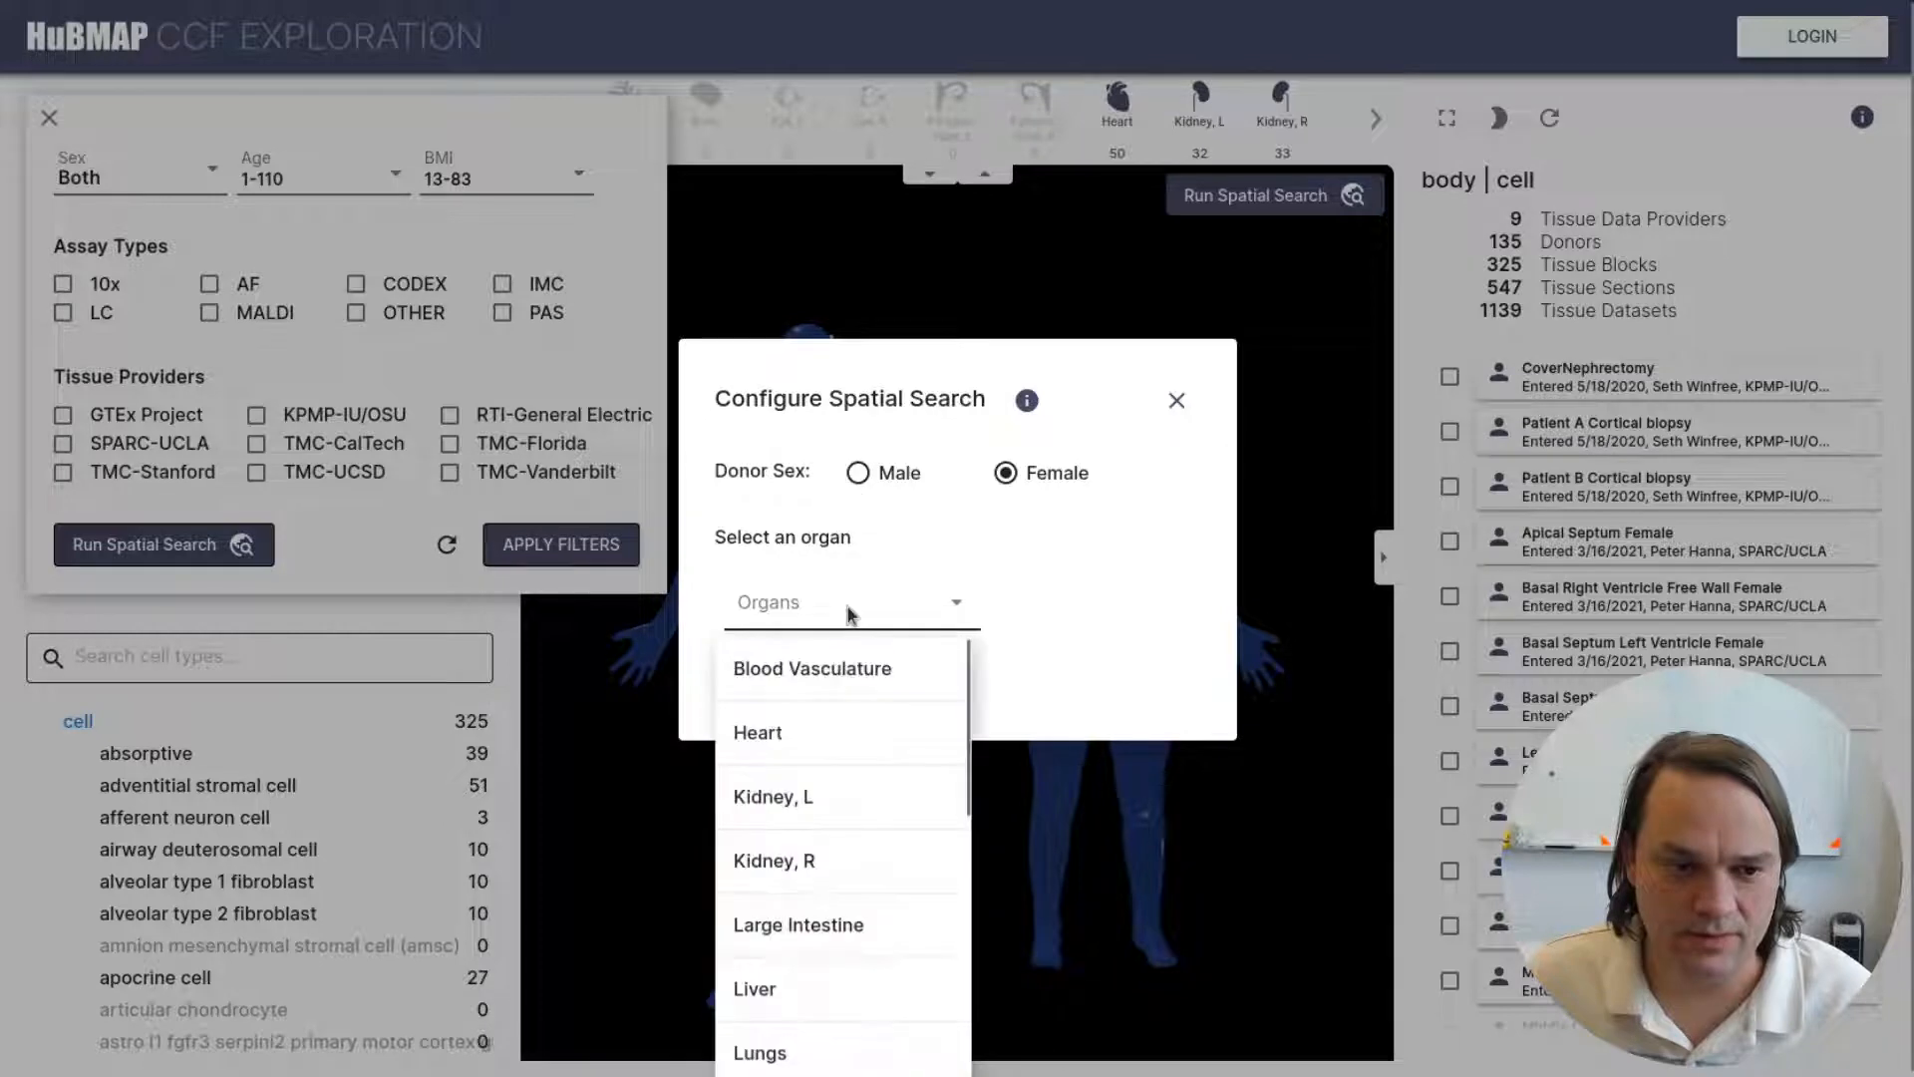
{"action": "left_click", "coordinate": [780, 742]}
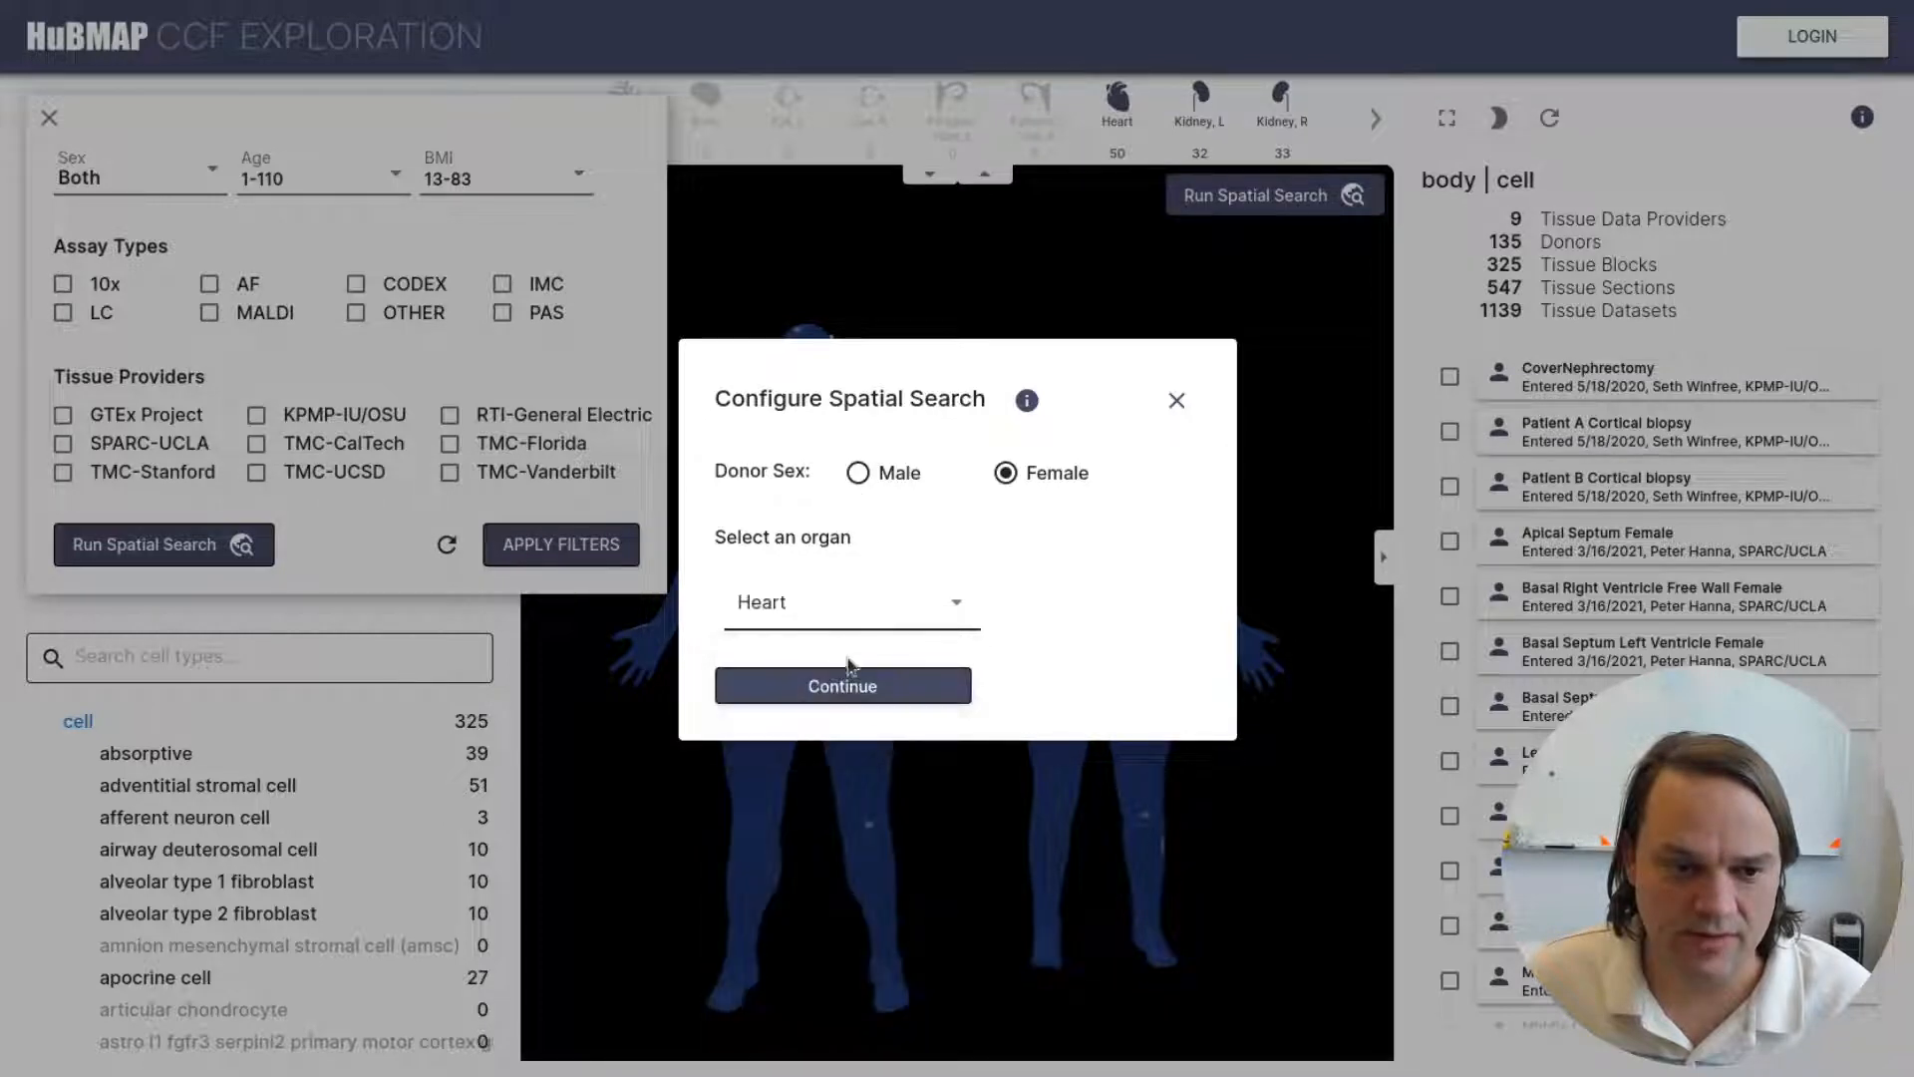
{"action": "left_click", "coordinate": [817, 690]}
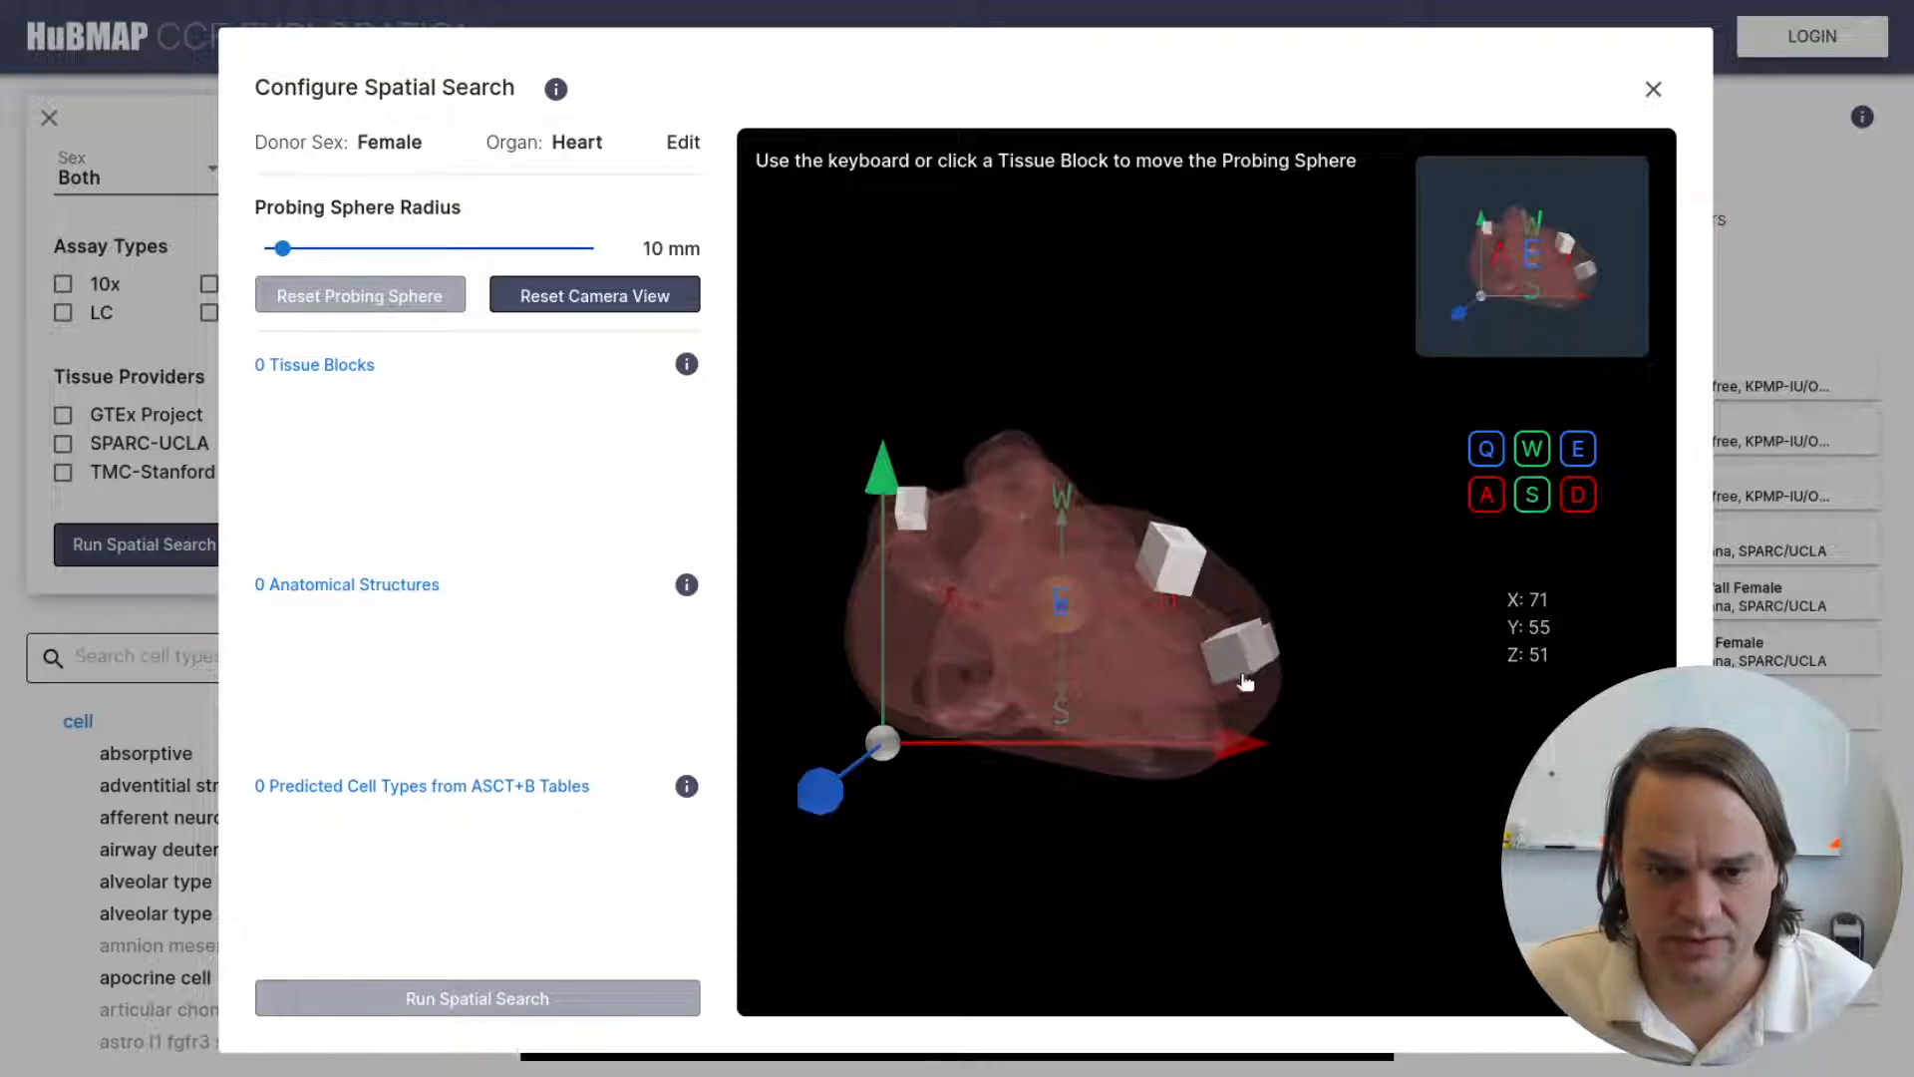
- Move the probing sphere through the heart to X 75, Y 79
{"action": "left_click_drag", "start_coordinate": [1129, 646], "coordinate": [1089, 707]}
{"action": "key", "text": "w"}
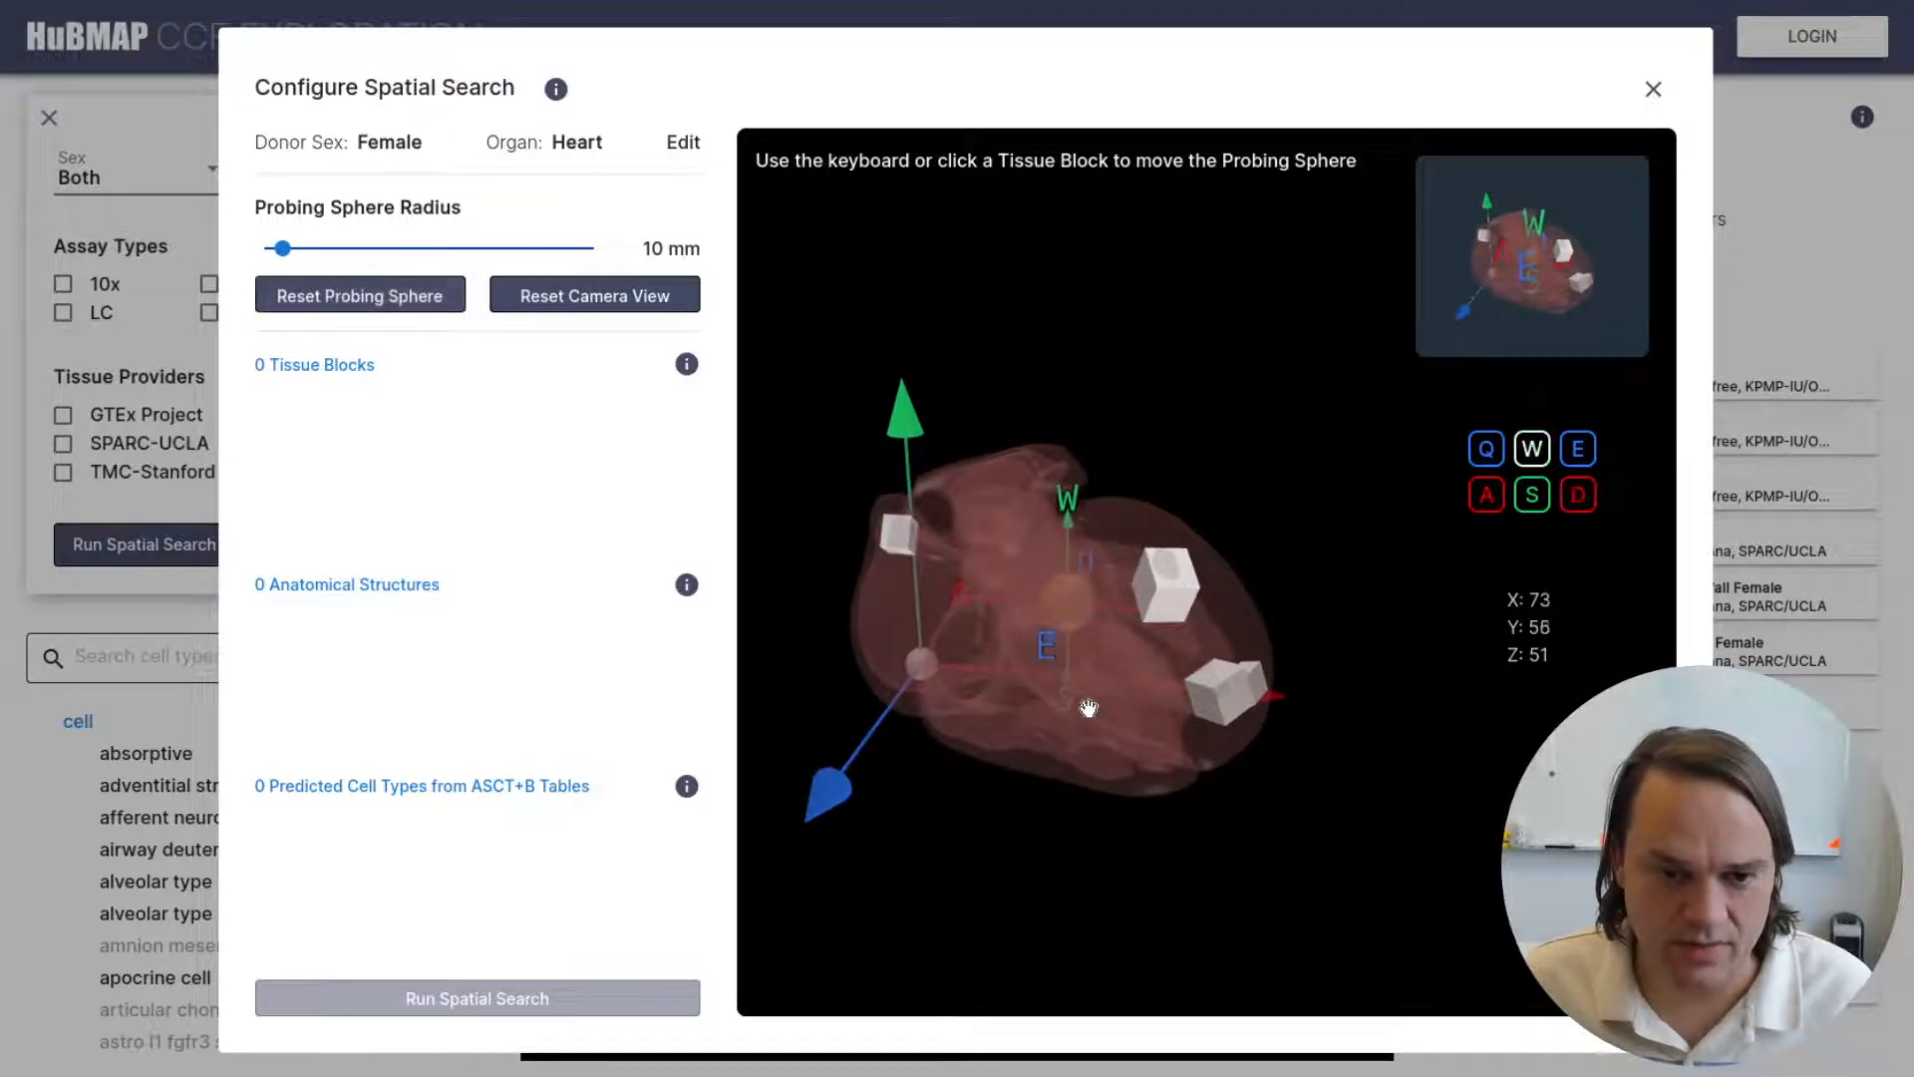
{"action": "key", "text": "shift+w"}
{"action": "key", "text": "w"}
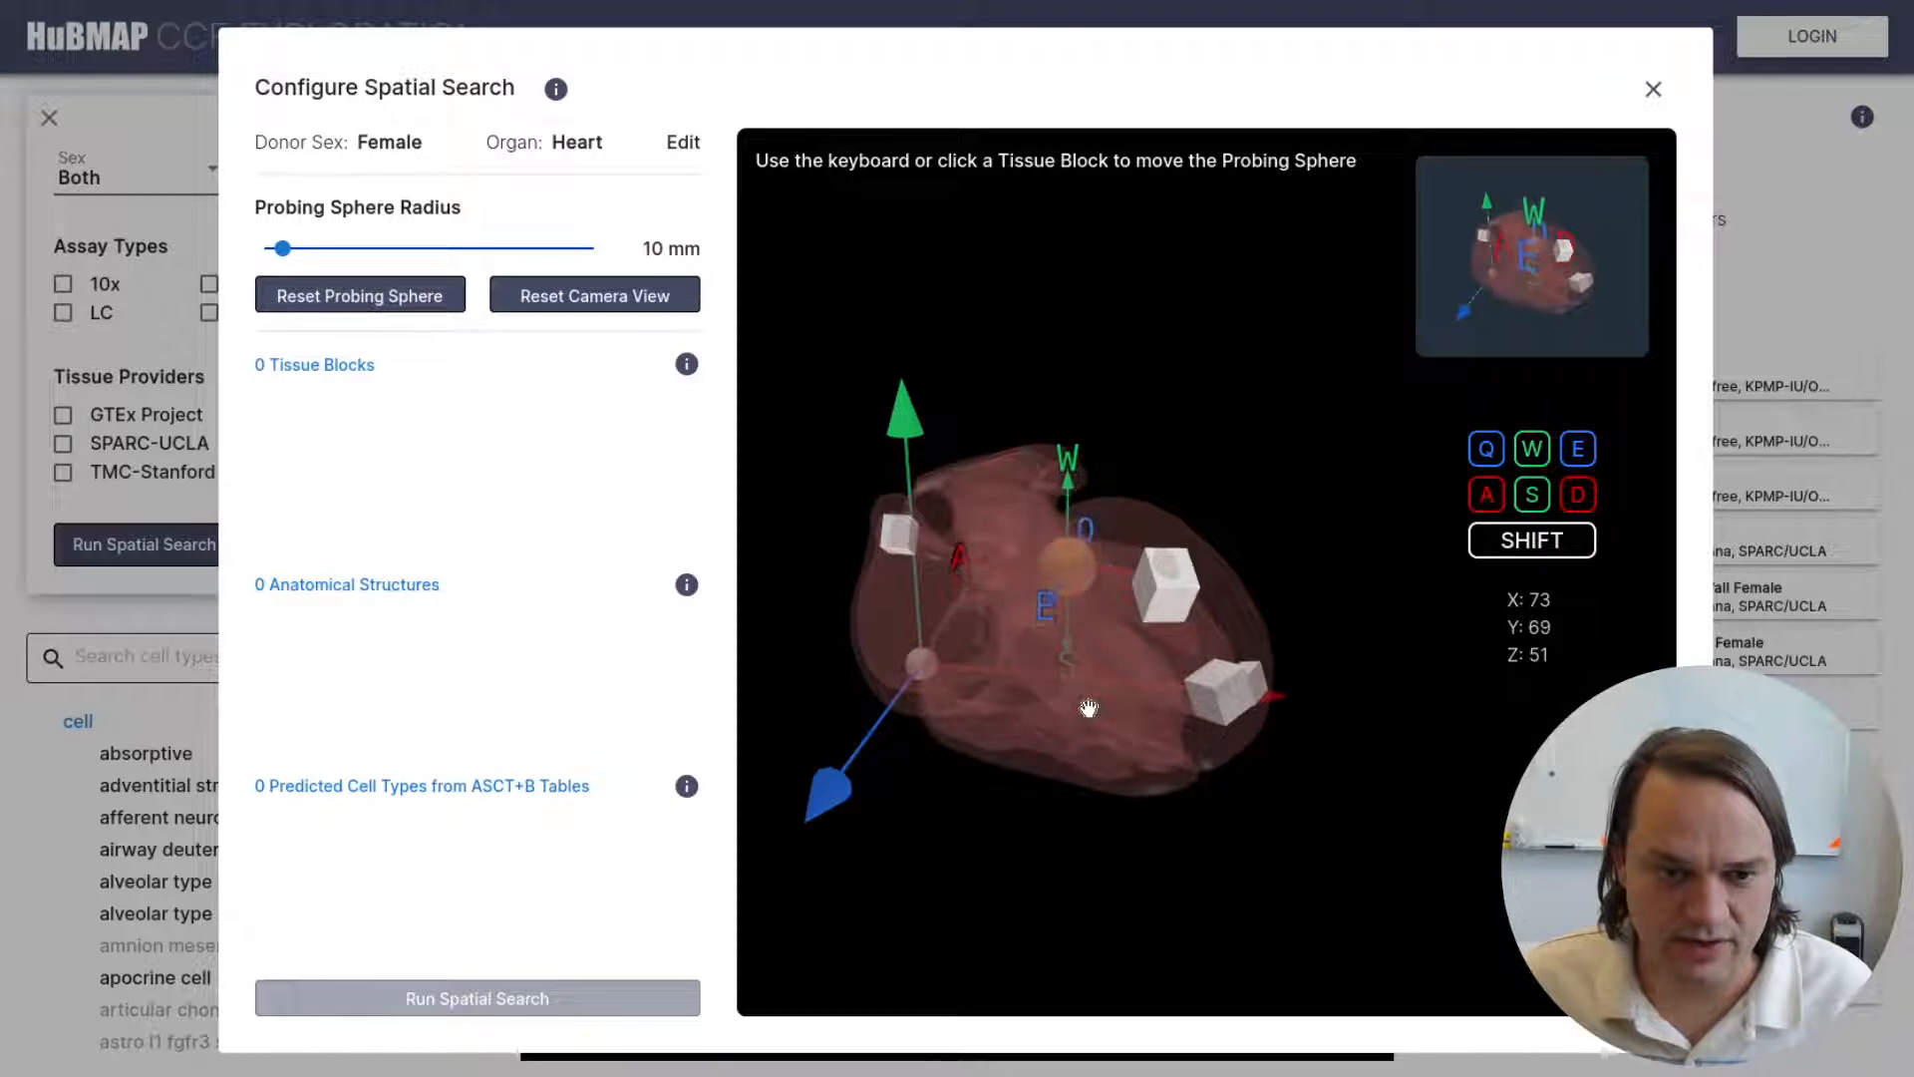
{"action": "key", "text": "a"}
{"action": "key", "text": "d"}
{"action": "key", "text": "d"}
{"action": "key", "text": "shift+w"}
{"action": "key", "text": "shift+w"}
{"action": "key", "text": "shift+w"}
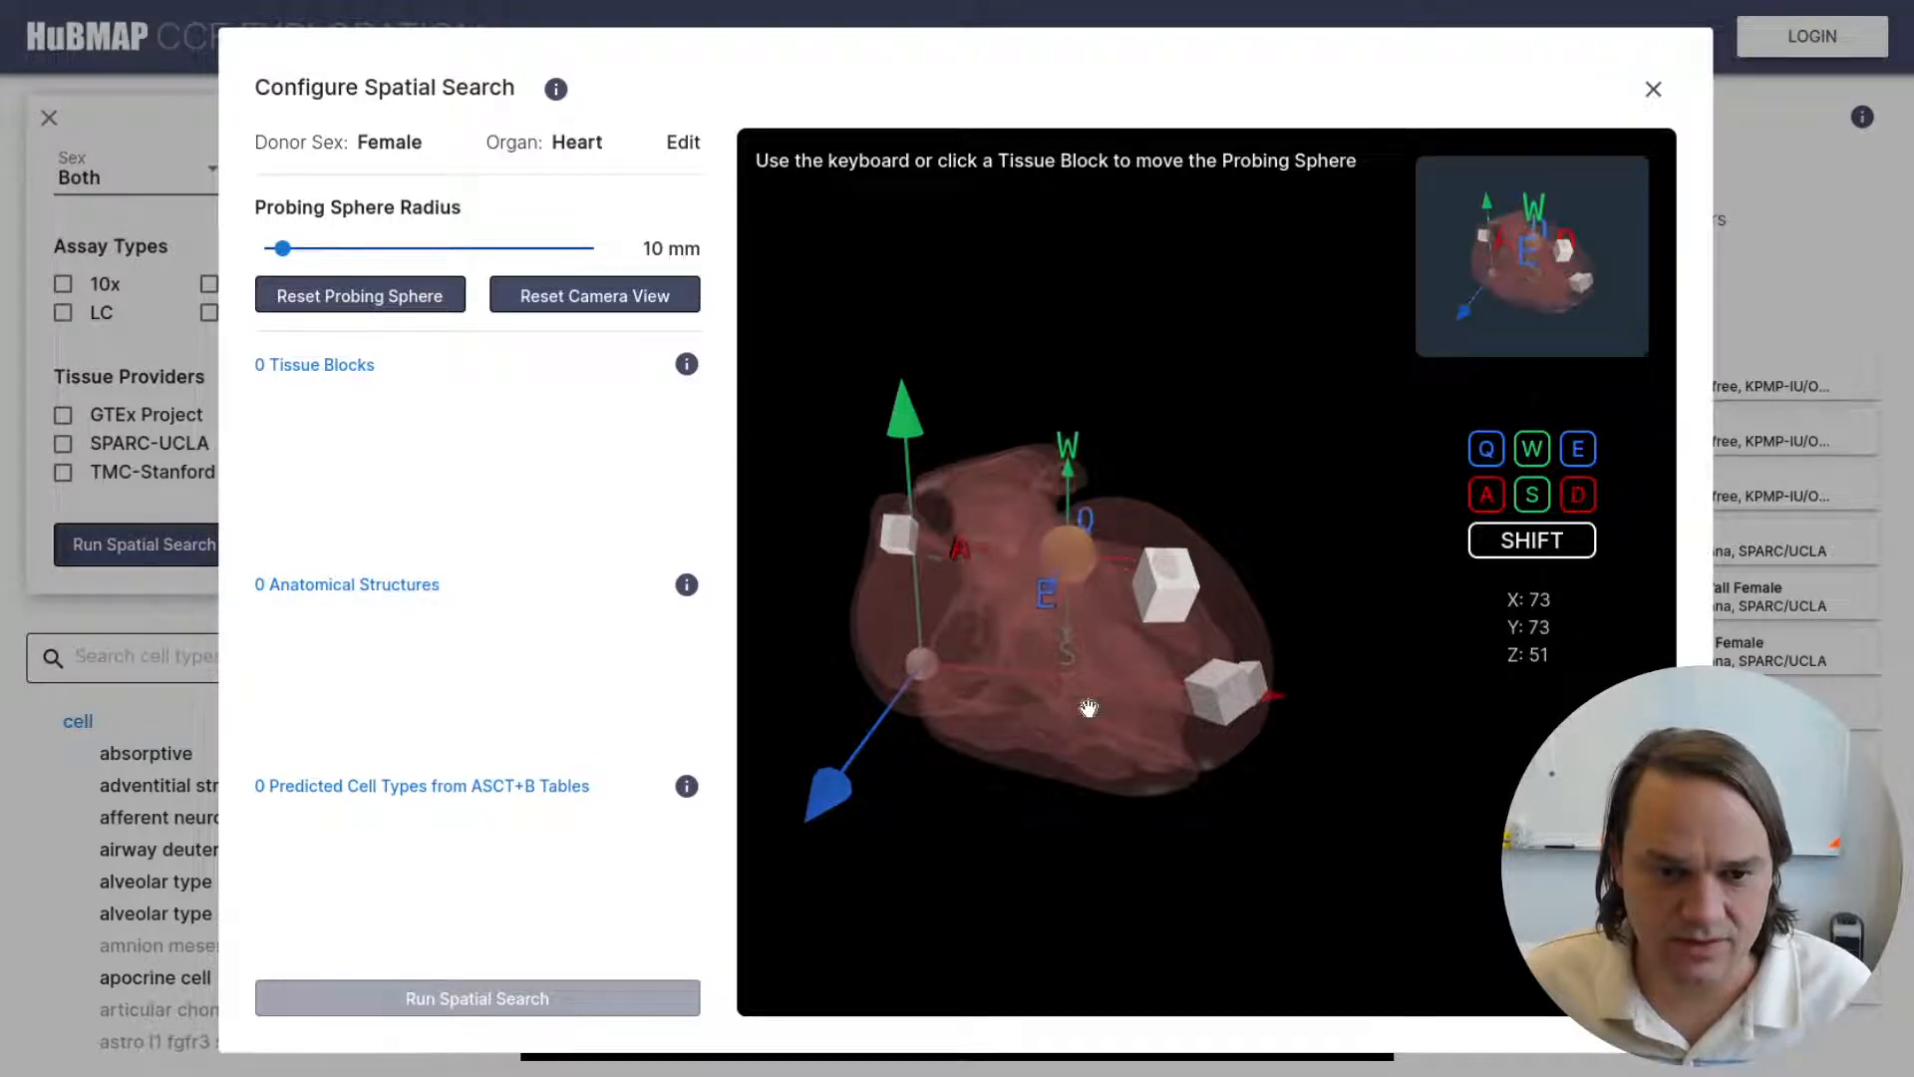
{"action": "key", "text": "d"}
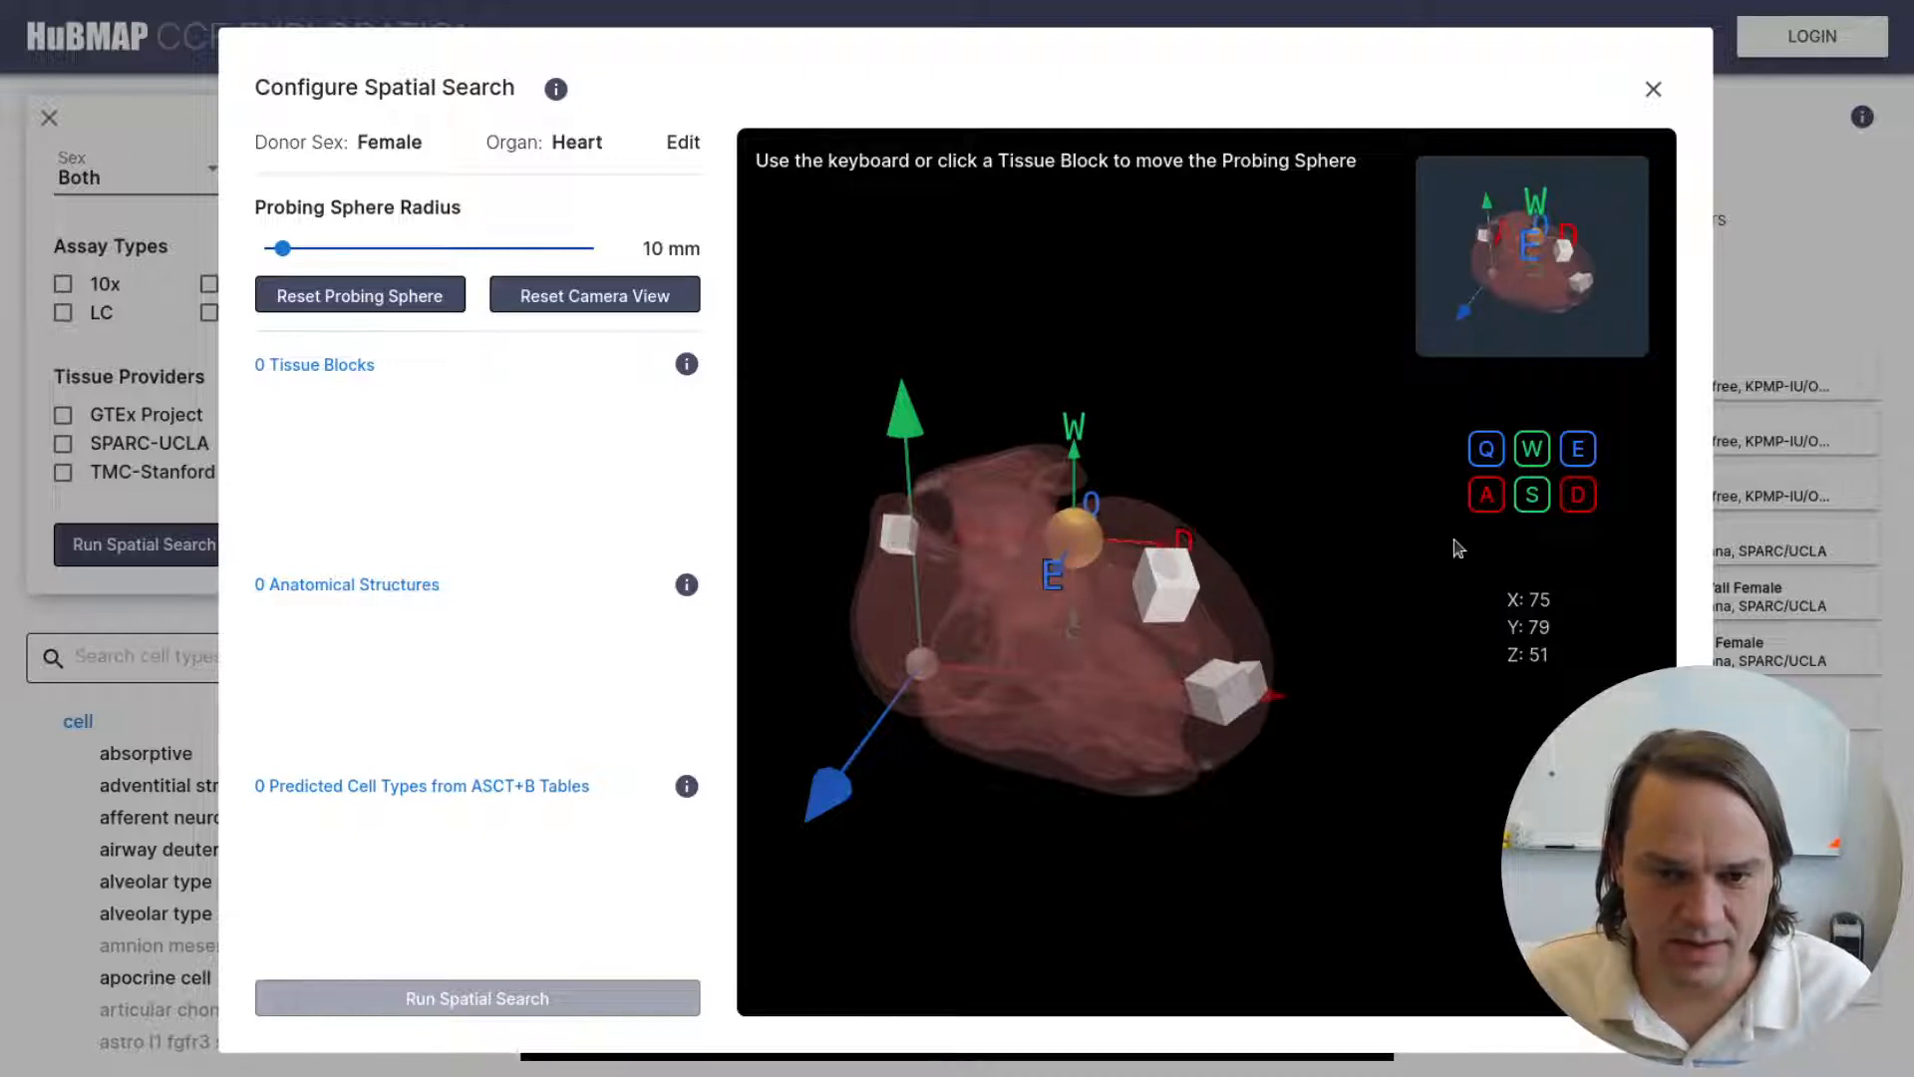
- Use the on-screen movement controls to shift the probing sphere to X 82, Z 61
{"action": "left_click", "coordinate": [1573, 465]}
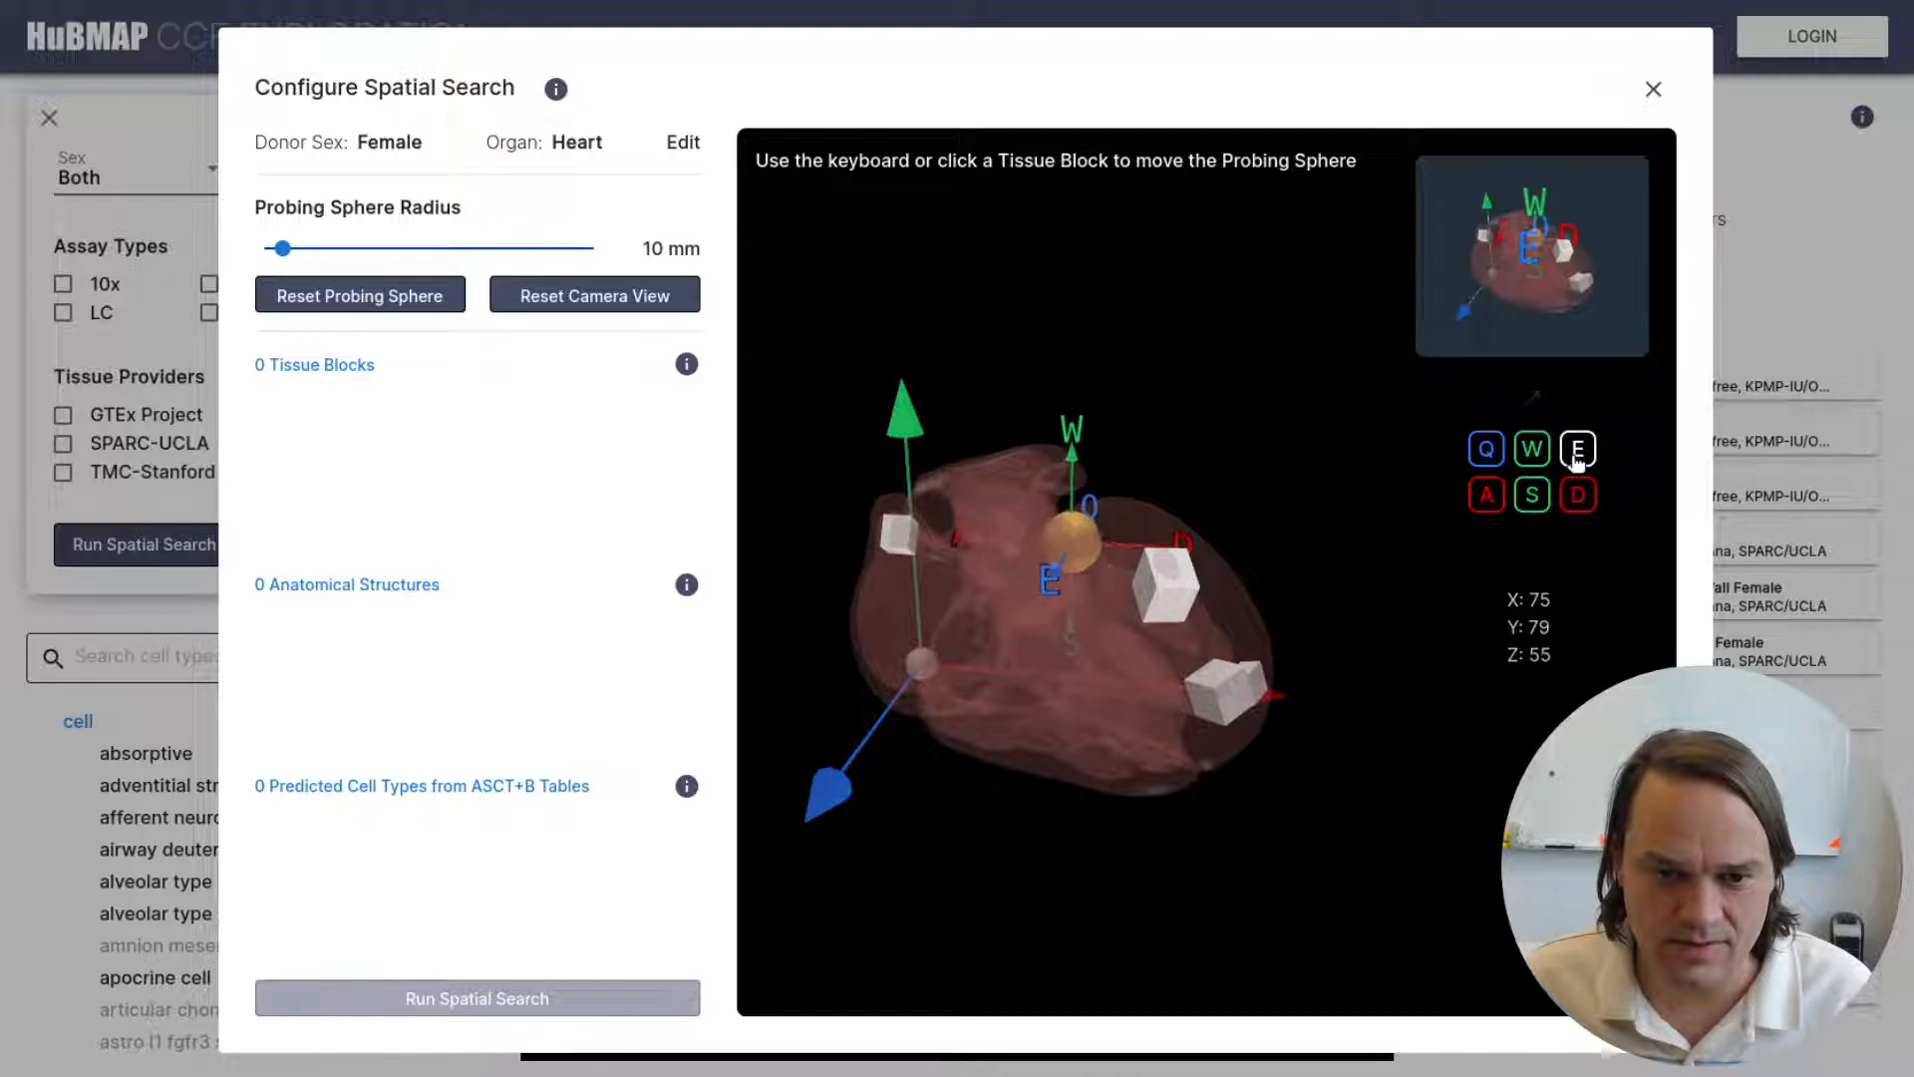
{"action": "left_click", "coordinate": [1571, 508]}
{"action": "left_click", "coordinate": [1572, 507]}
{"action": "left_click", "coordinate": [1572, 507]}
{"action": "left_click", "coordinate": [1572, 507]}
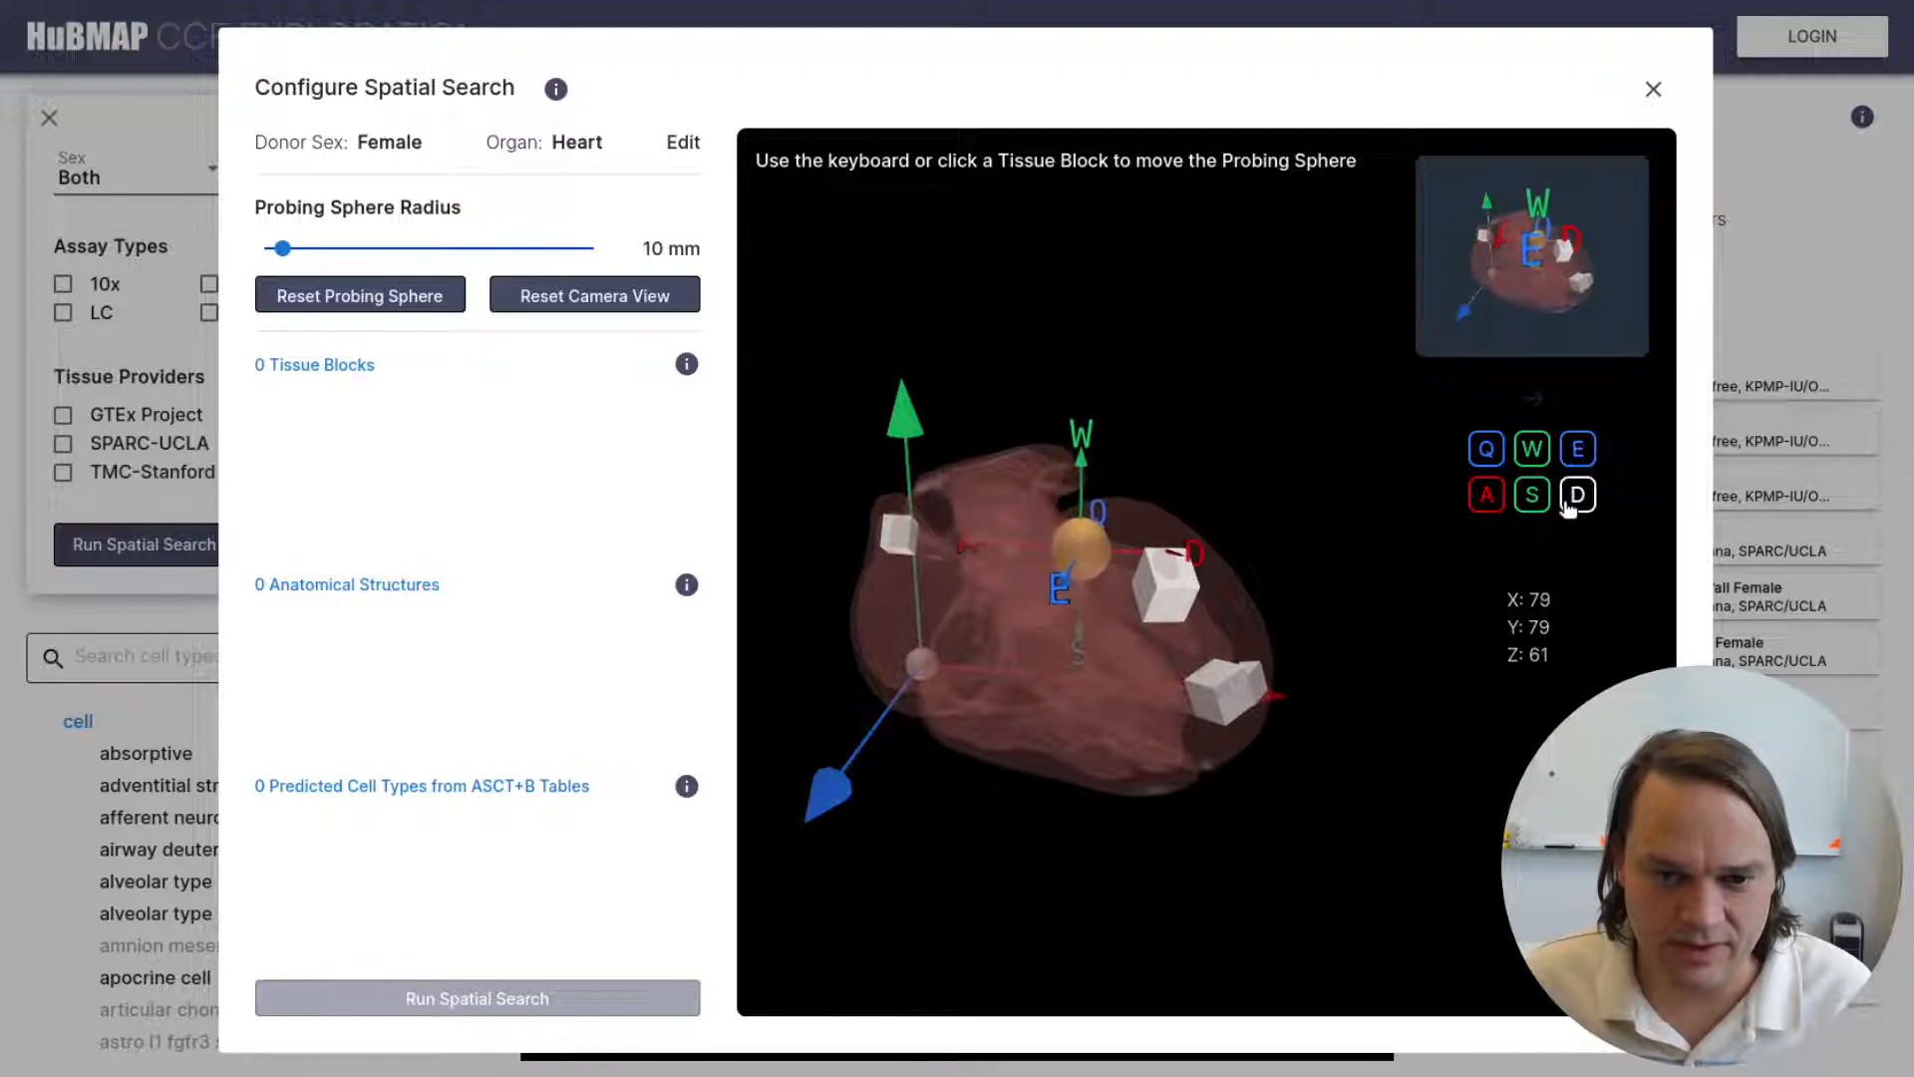
{"action": "left_click", "coordinate": [1572, 508]}
{"action": "left_click", "coordinate": [1572, 507]}
{"action": "left_click", "coordinate": [1572, 507]}
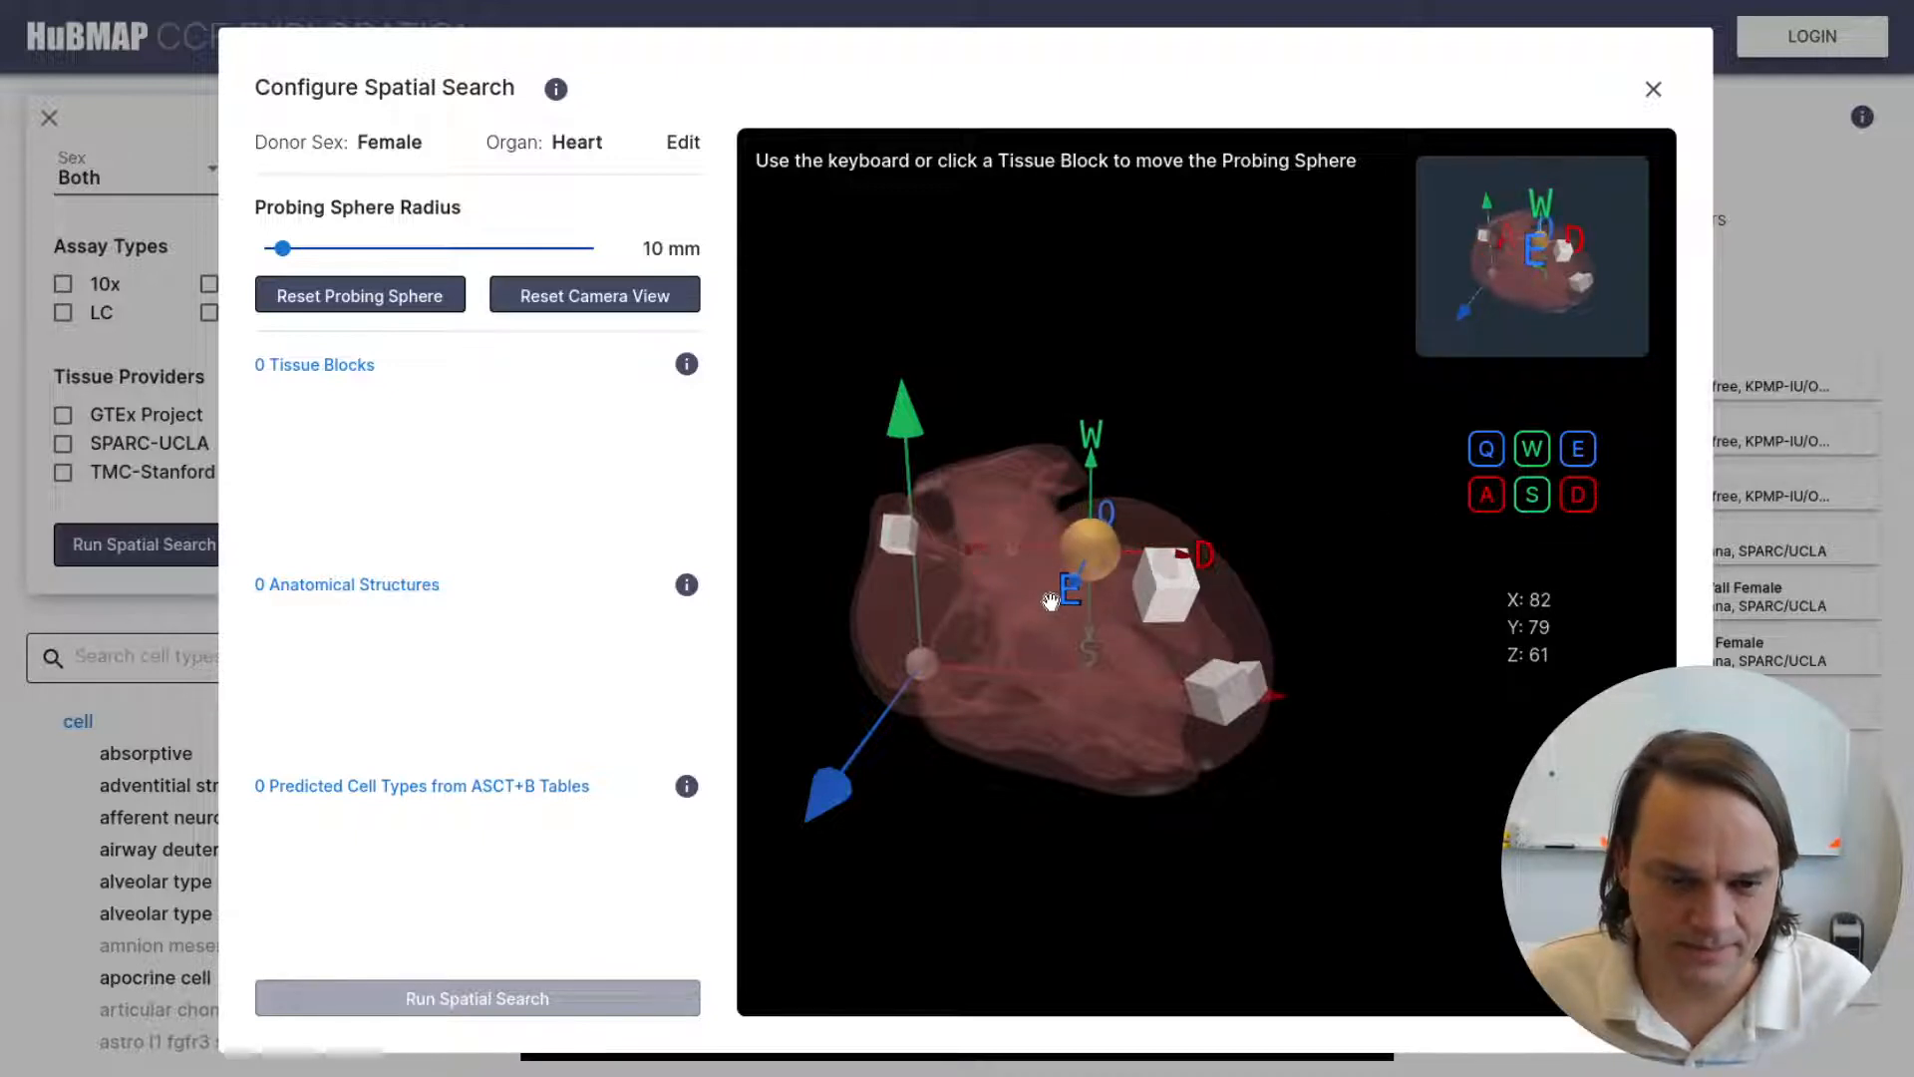
- Shift the probing sphere along the X axis to X 94 and enlarge its radius to 59 mm
{"action": "key", "text": "shift+d"}
{"action": "key", "text": "shift+d"}
{"action": "key", "text": "shift+d"}
{"action": "key", "text": "shift+d"}
{"action": "key", "text": "shift+d"}
{"action": "key", "text": "shift+d"}
{"action": "key", "text": "shift+d"}
{"action": "key", "text": "shift+d"}
{"action": "key", "text": "shift+d"}
{"action": "key", "text": "shift+d"}
{"action": "key", "text": "shift+d"}
{"action": "key", "text": "shift+d"}
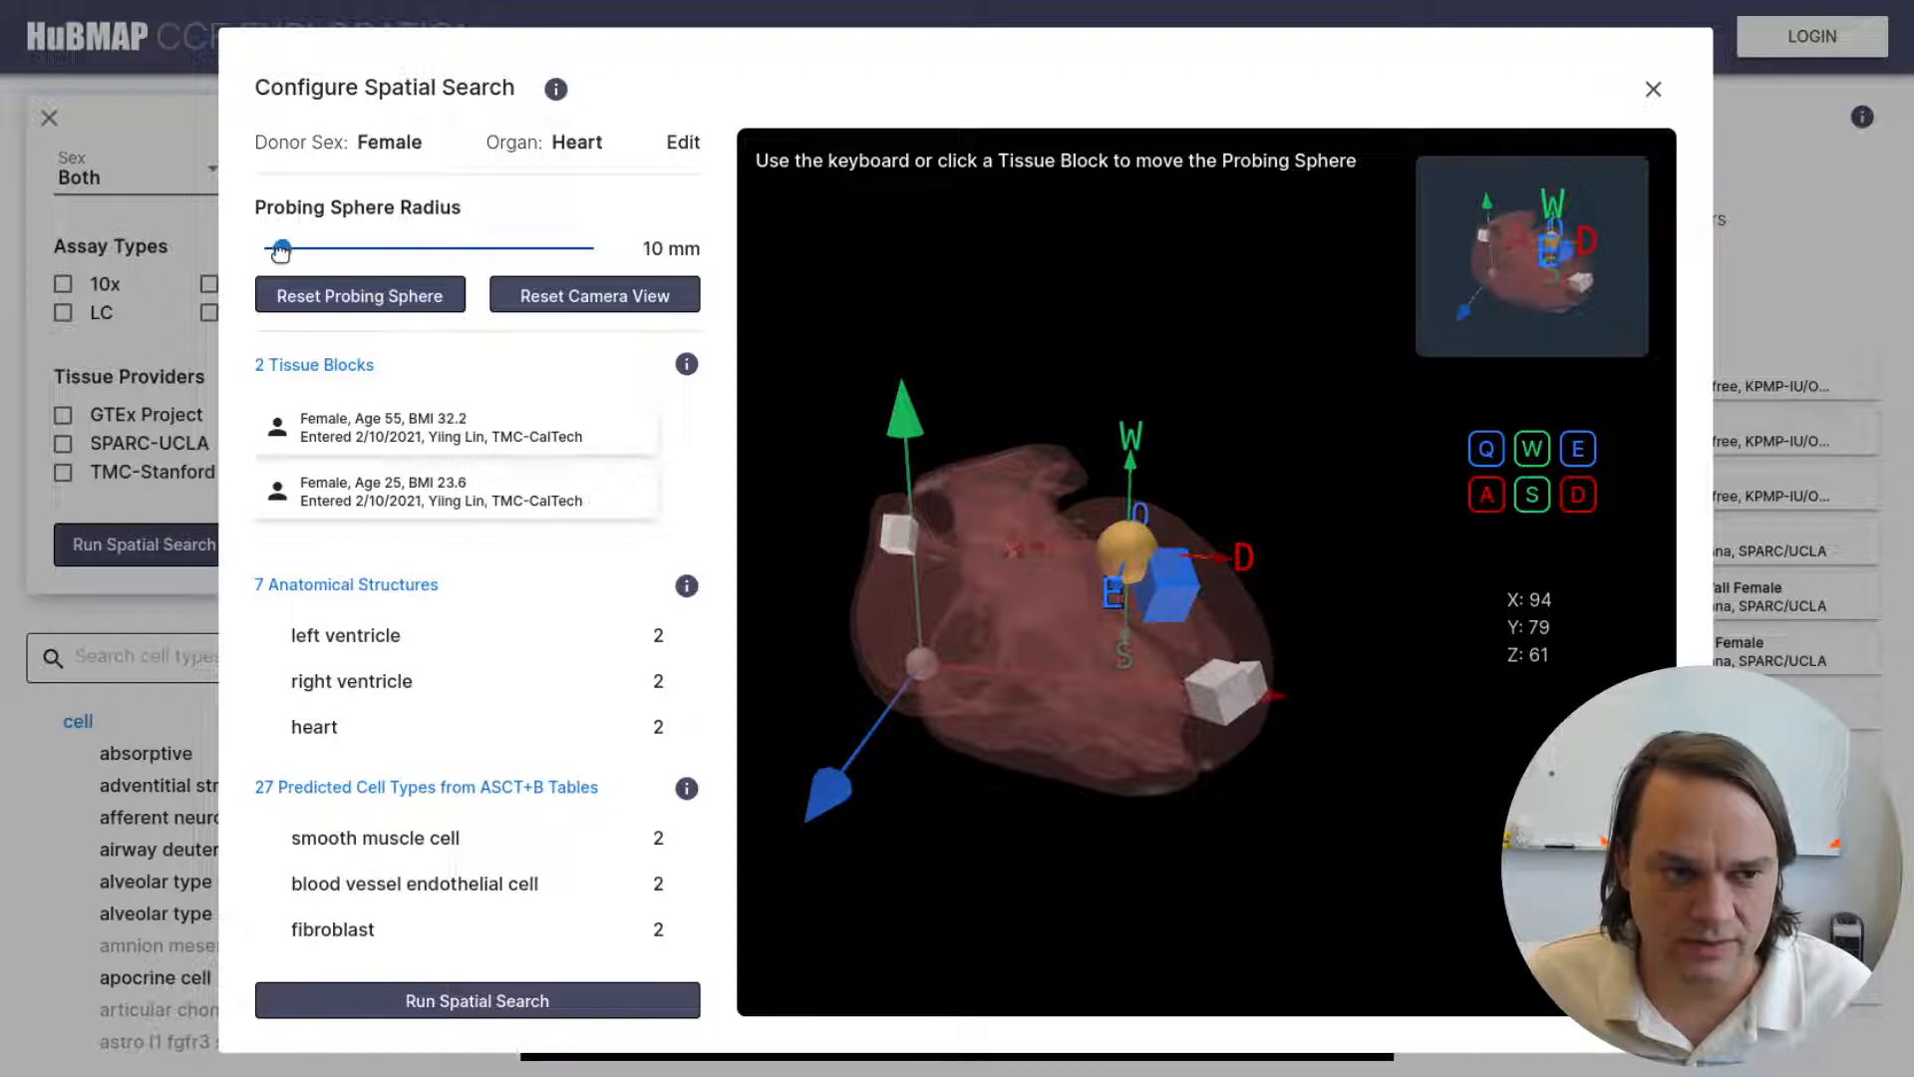
{"action": "left_click_drag", "start_coordinate": [281, 249], "coordinate": [462, 251]}
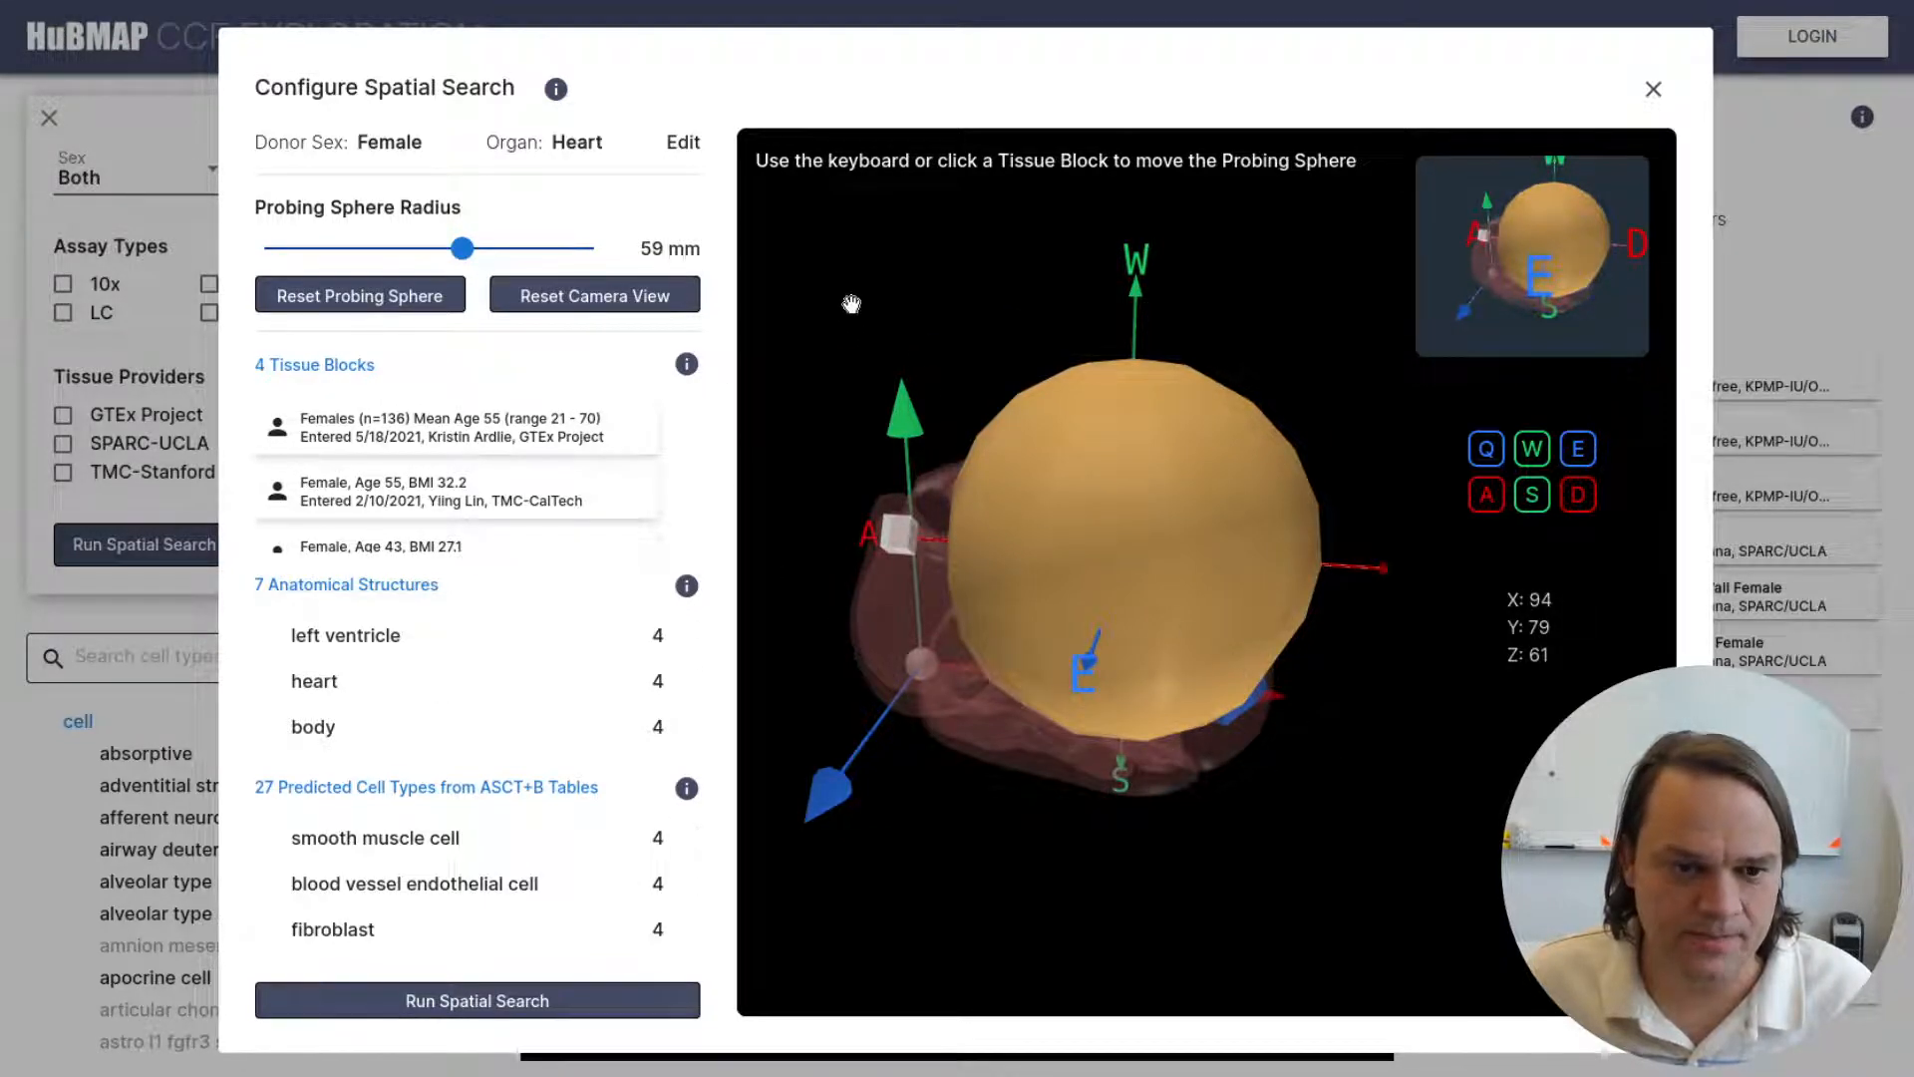
- Reset both the probing sphere and the camera view to their defaults
{"action": "left_click", "coordinate": [385, 299]}
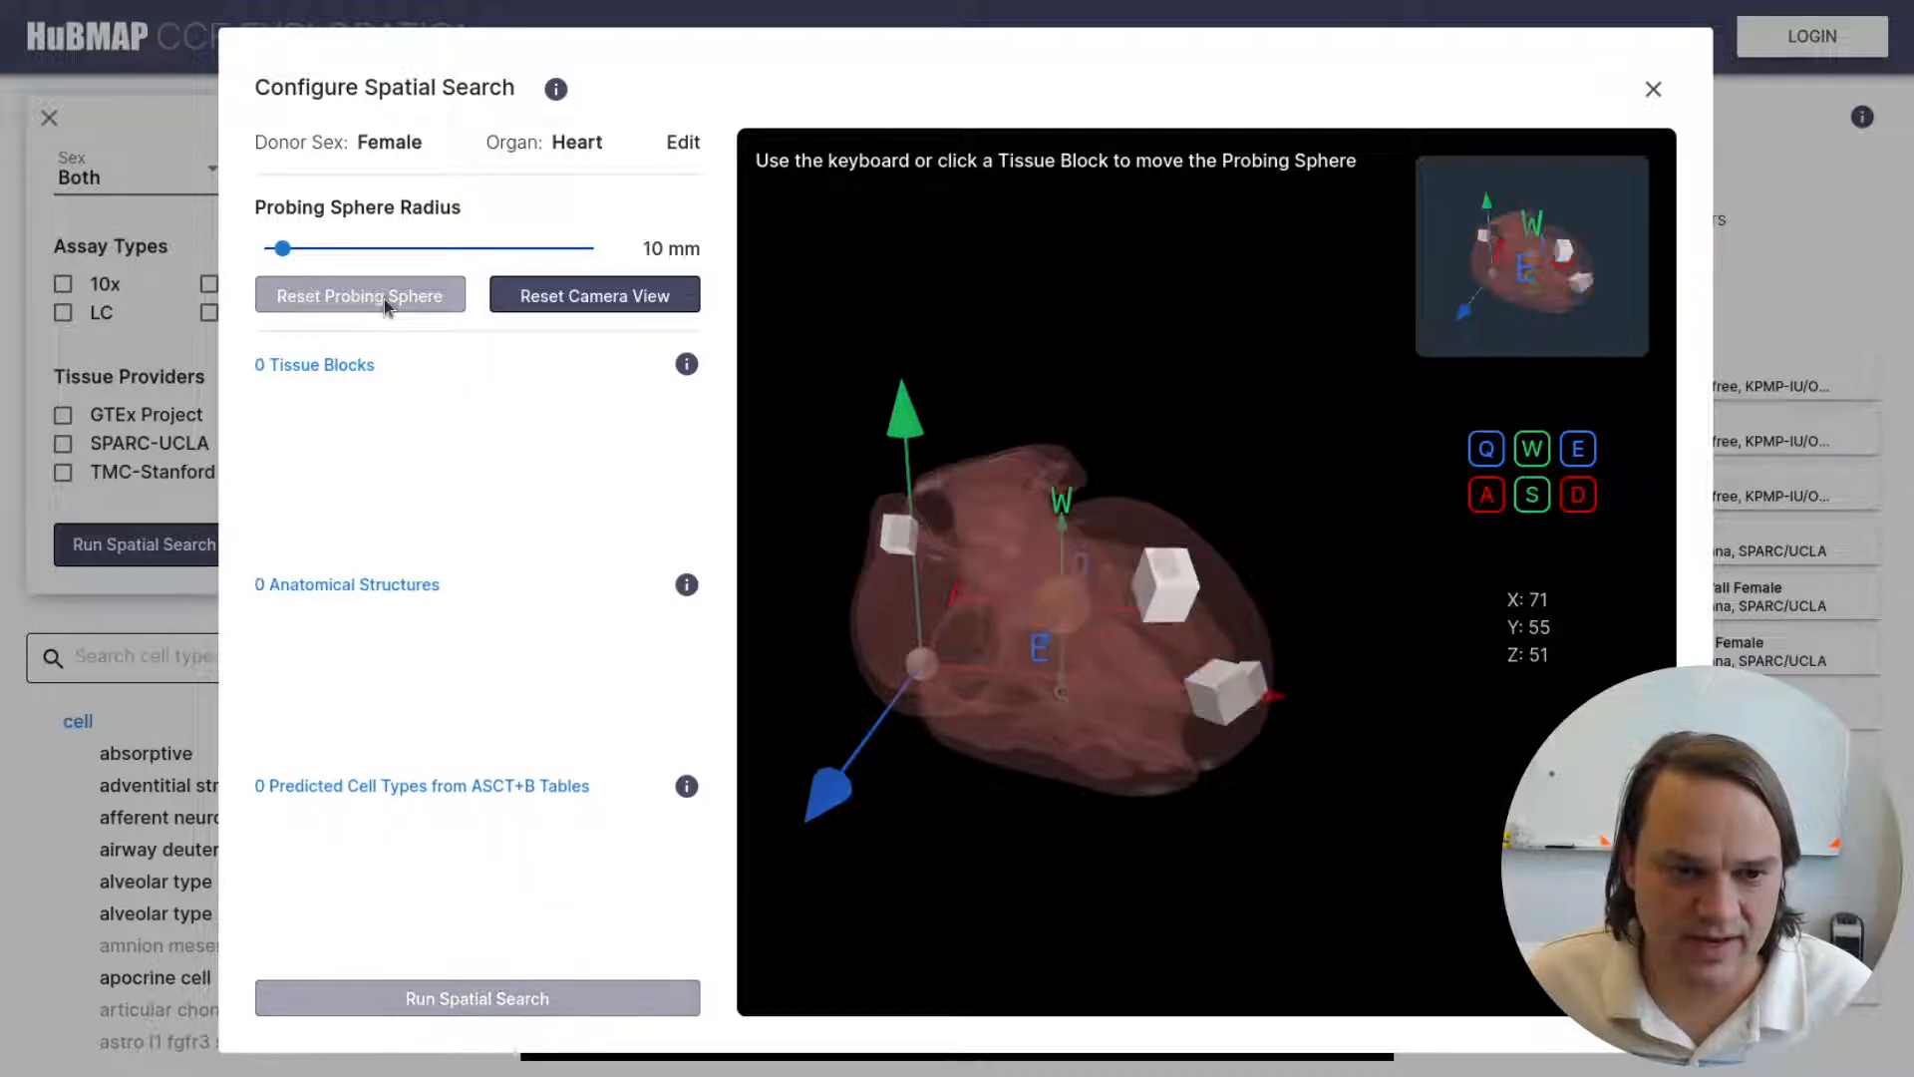
{"action": "left_click", "coordinate": [513, 299]}
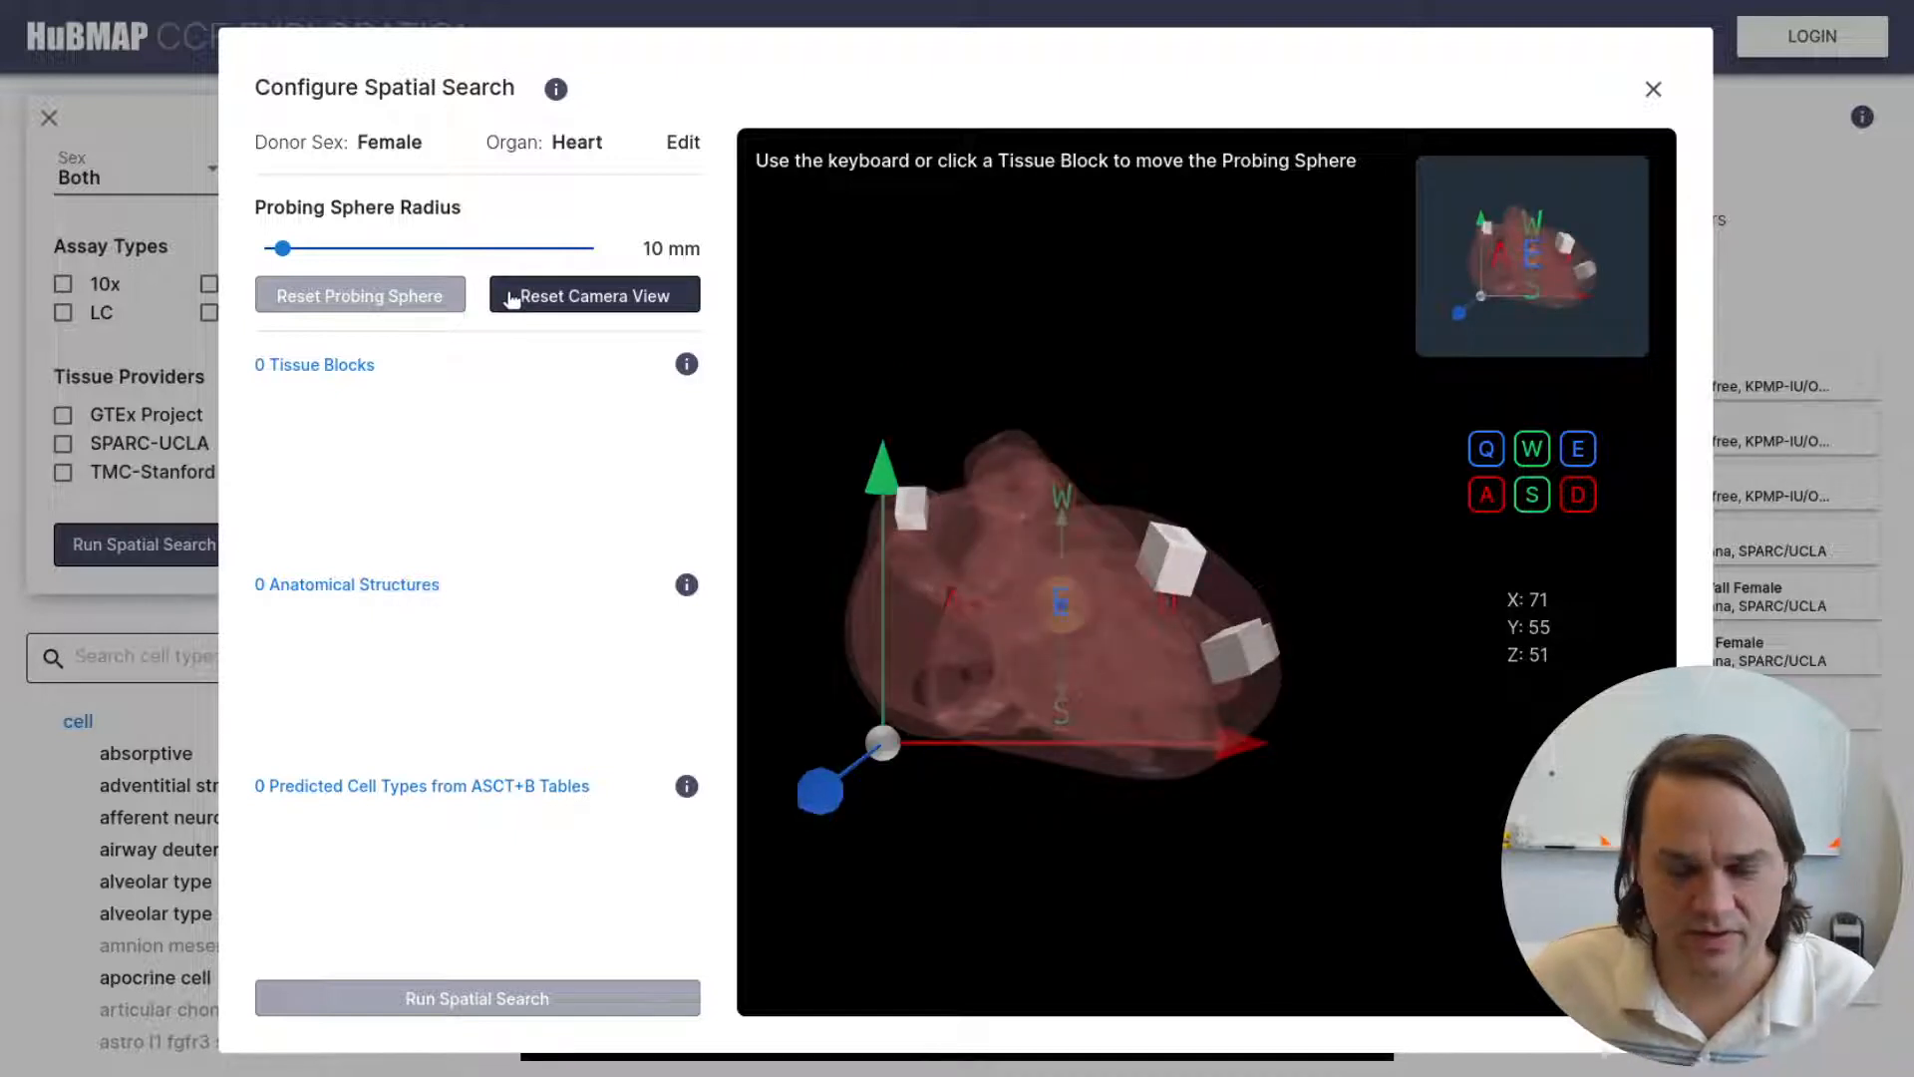
- Centre the probing sphere on the tissue block at X 106, Y 70, Z 64 and set its radius to 36 mm
{"action": "left_click", "coordinate": [1186, 560]}
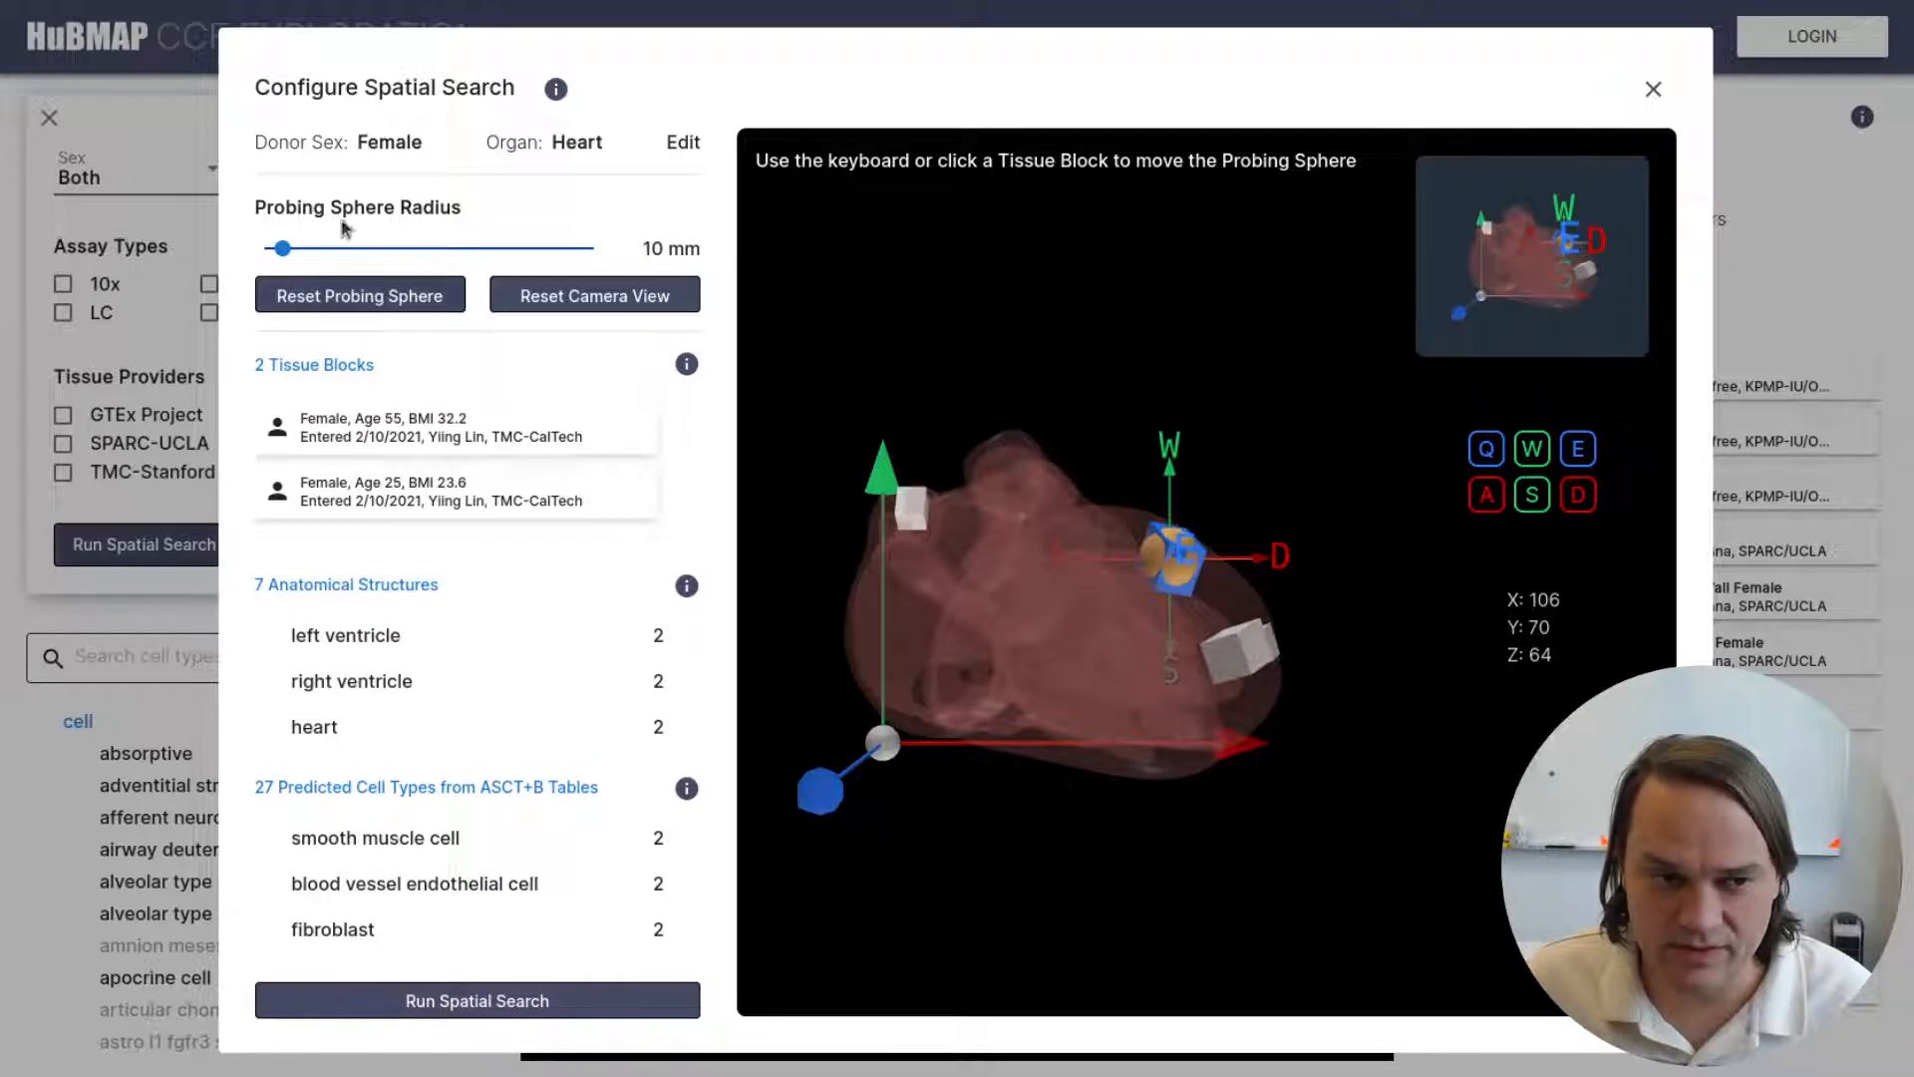
{"action": "left_click_drag", "start_coordinate": [283, 248], "coordinate": [376, 248]}
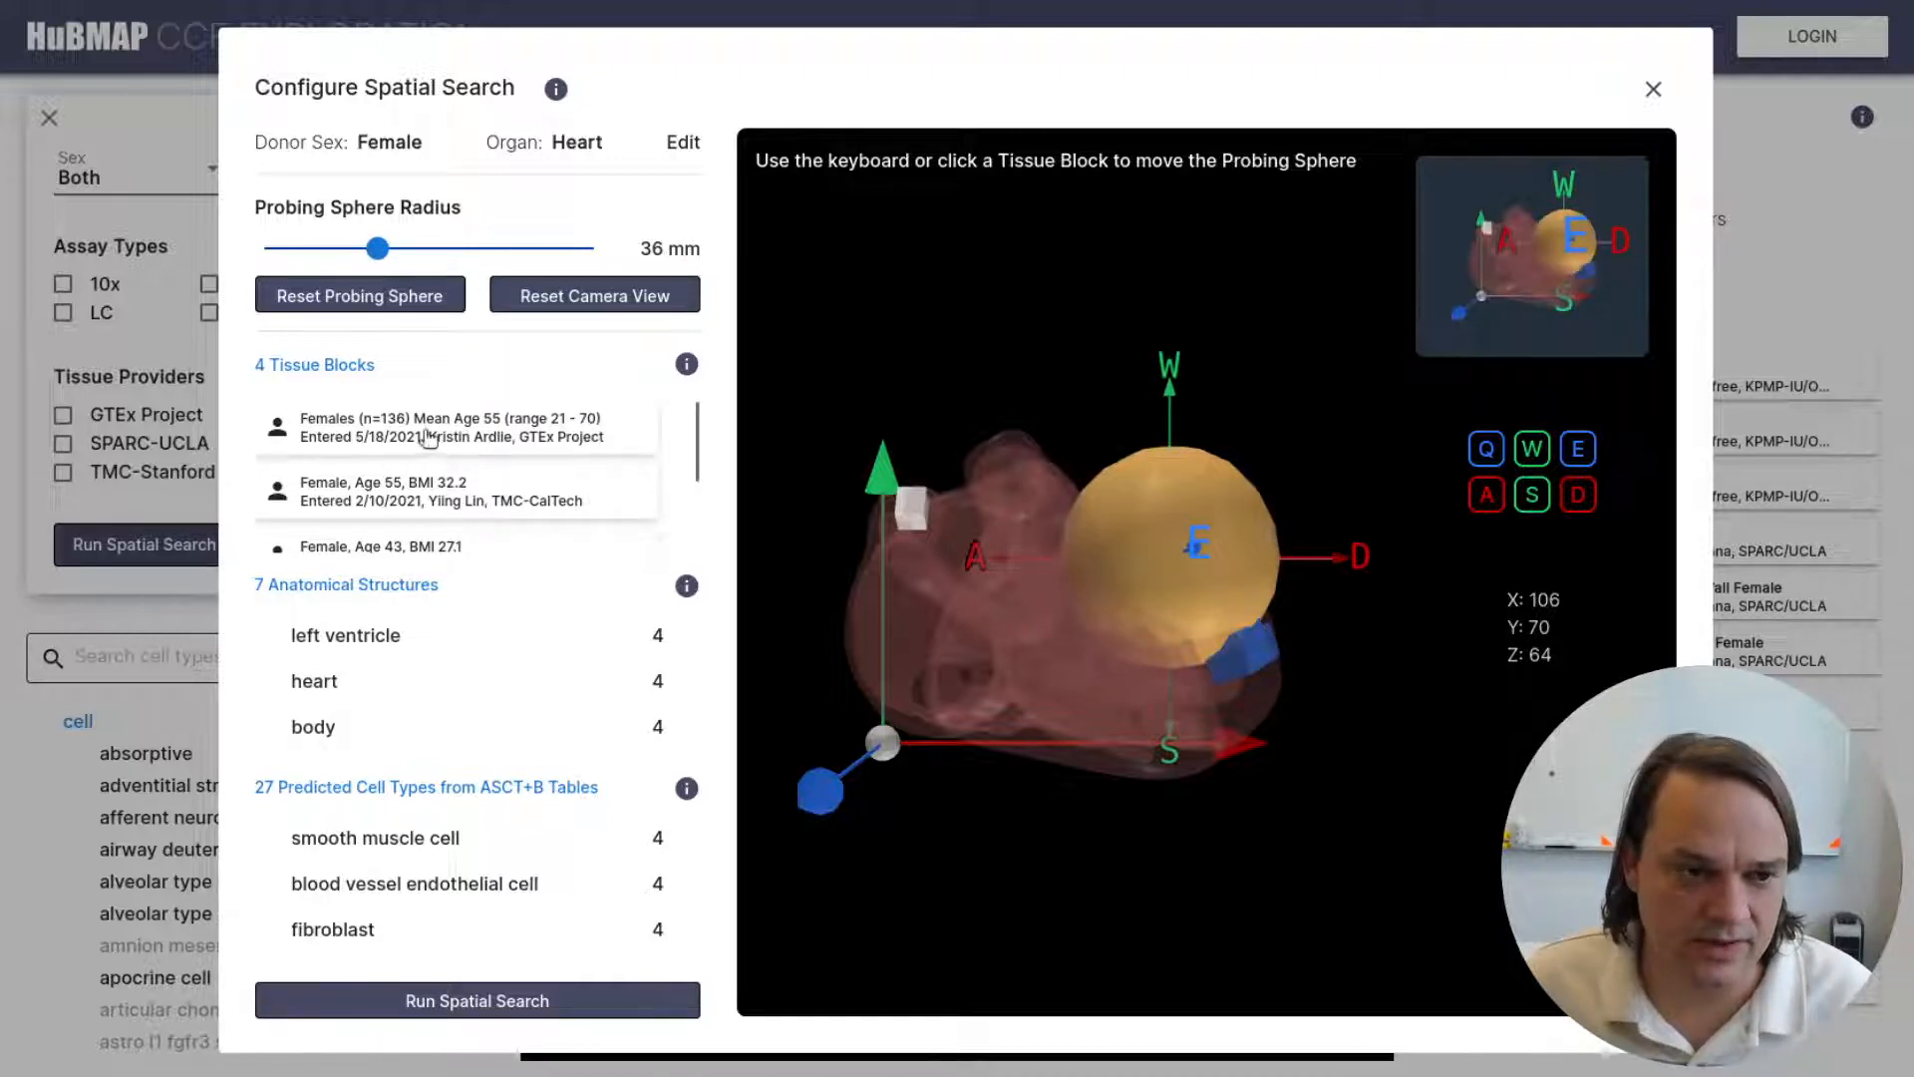
- Review the tissue blocks, anatomical structures and predicted cell types listed for the probing sphere, including their counts
{"action": "scroll", "coordinate": [379, 454], "scroll_direction": "down", "scroll_amount": 2}
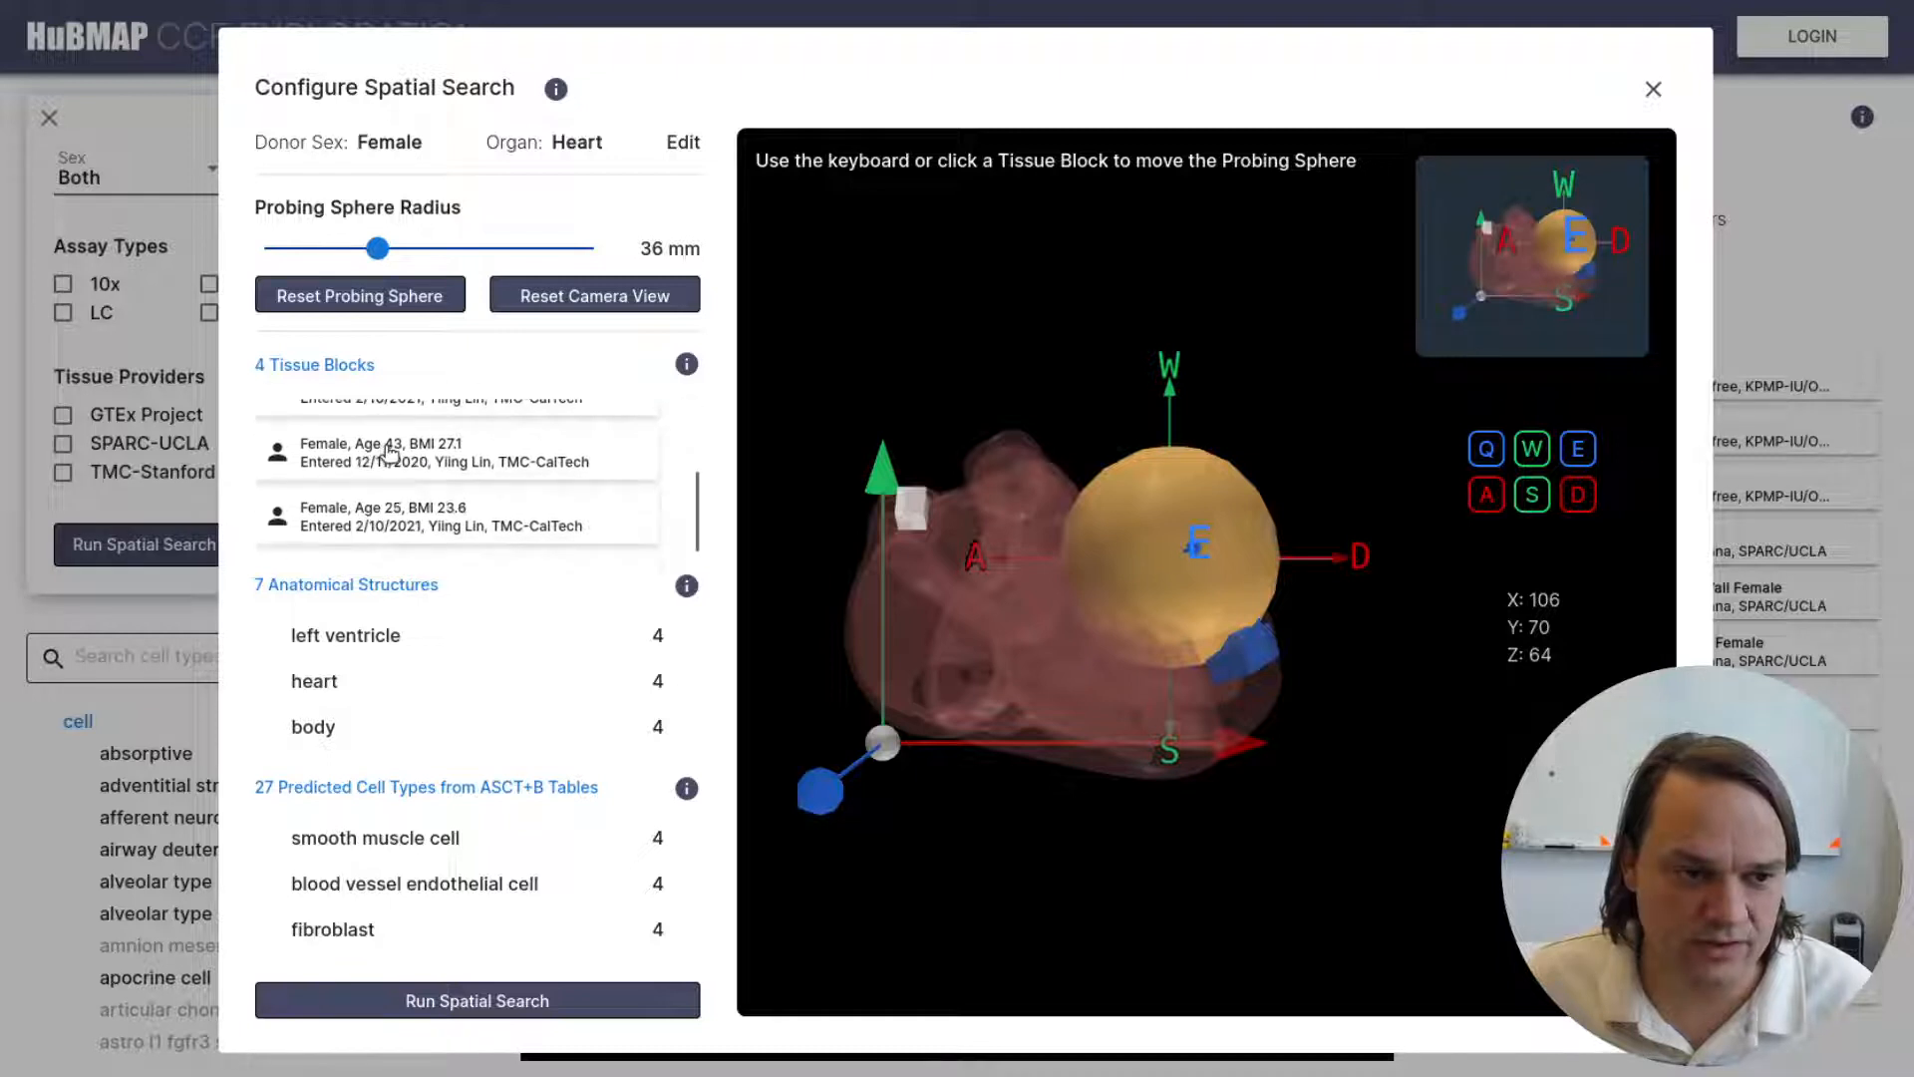
{"action": "scroll", "coordinate": [389, 453], "scroll_direction": "up", "scroll_amount": 2}
{"action": "scroll", "coordinate": [389, 453], "scroll_direction": "down", "scroll_amount": 2}
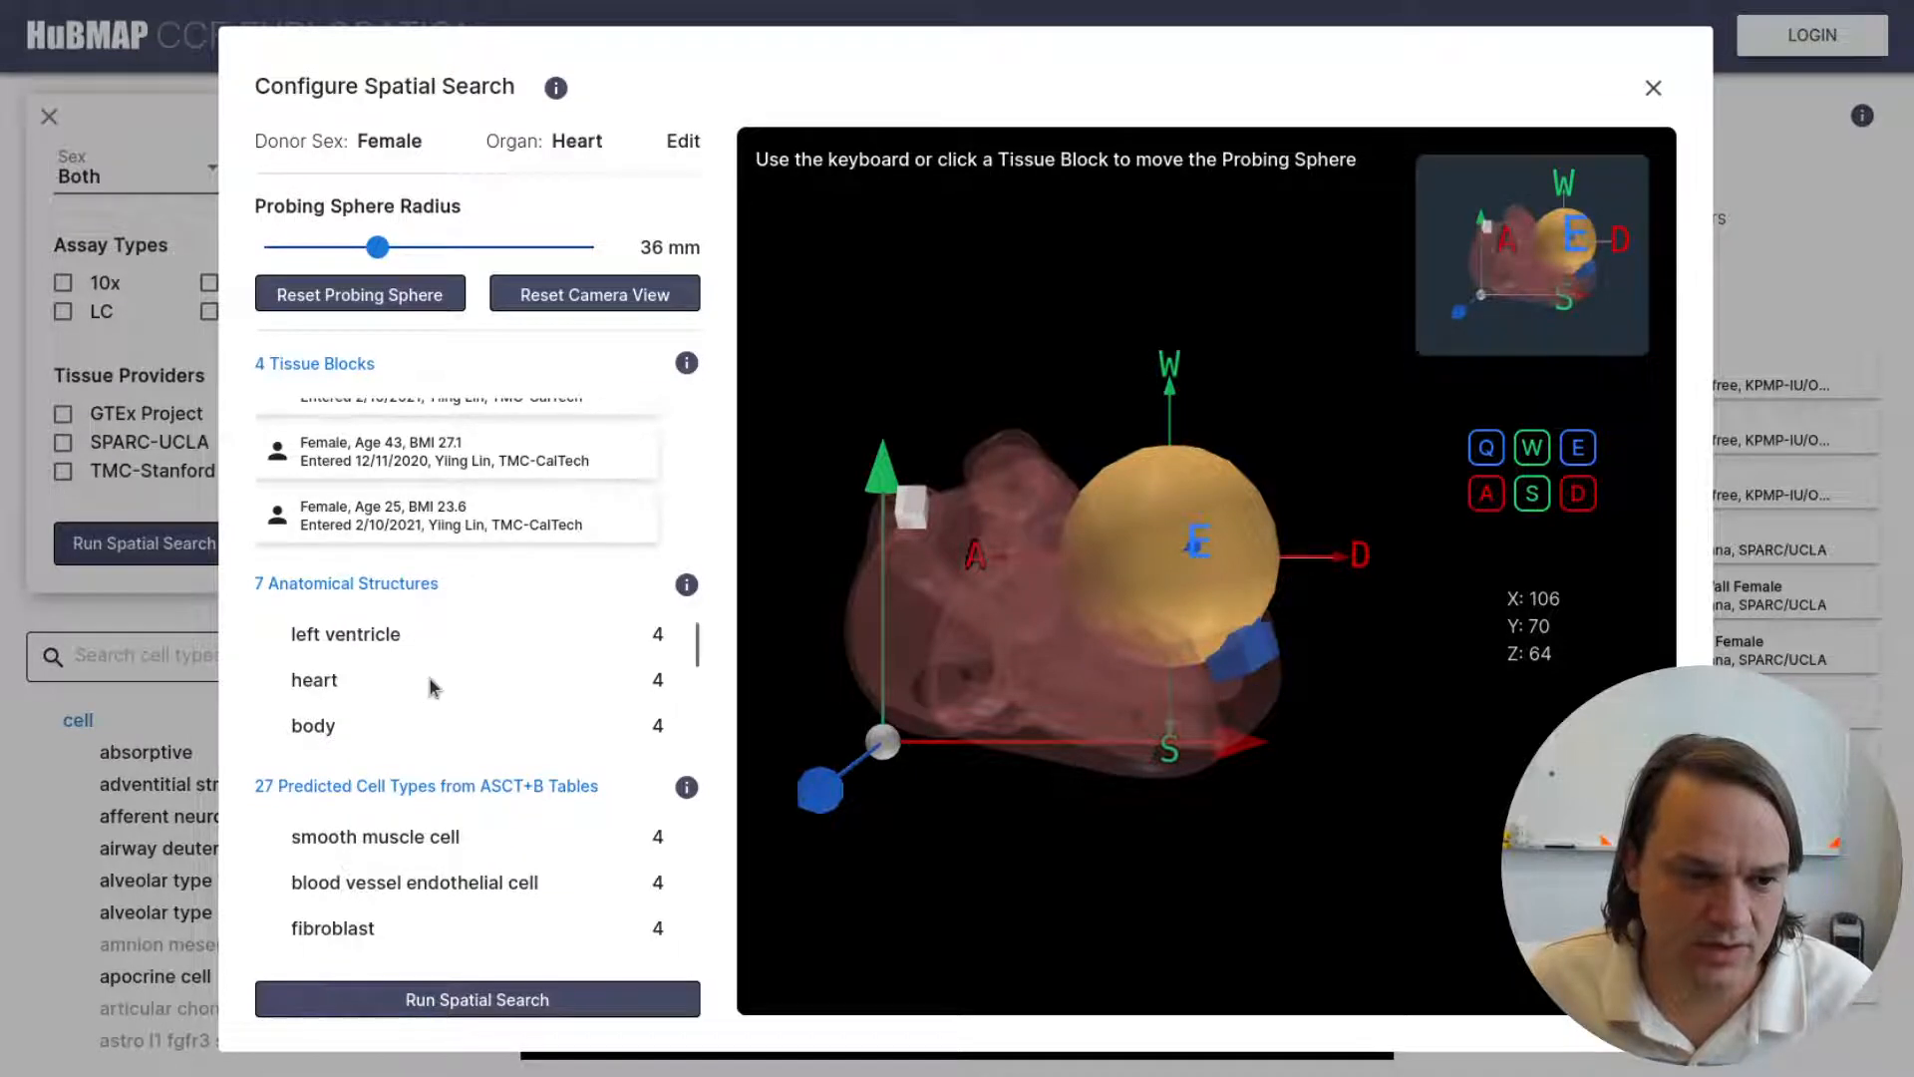
{"action": "scroll", "coordinate": [433, 686], "scroll_direction": "down", "scroll_amount": 3}
{"action": "scroll", "coordinate": [439, 686], "scroll_direction": "up", "scroll_amount": 3}
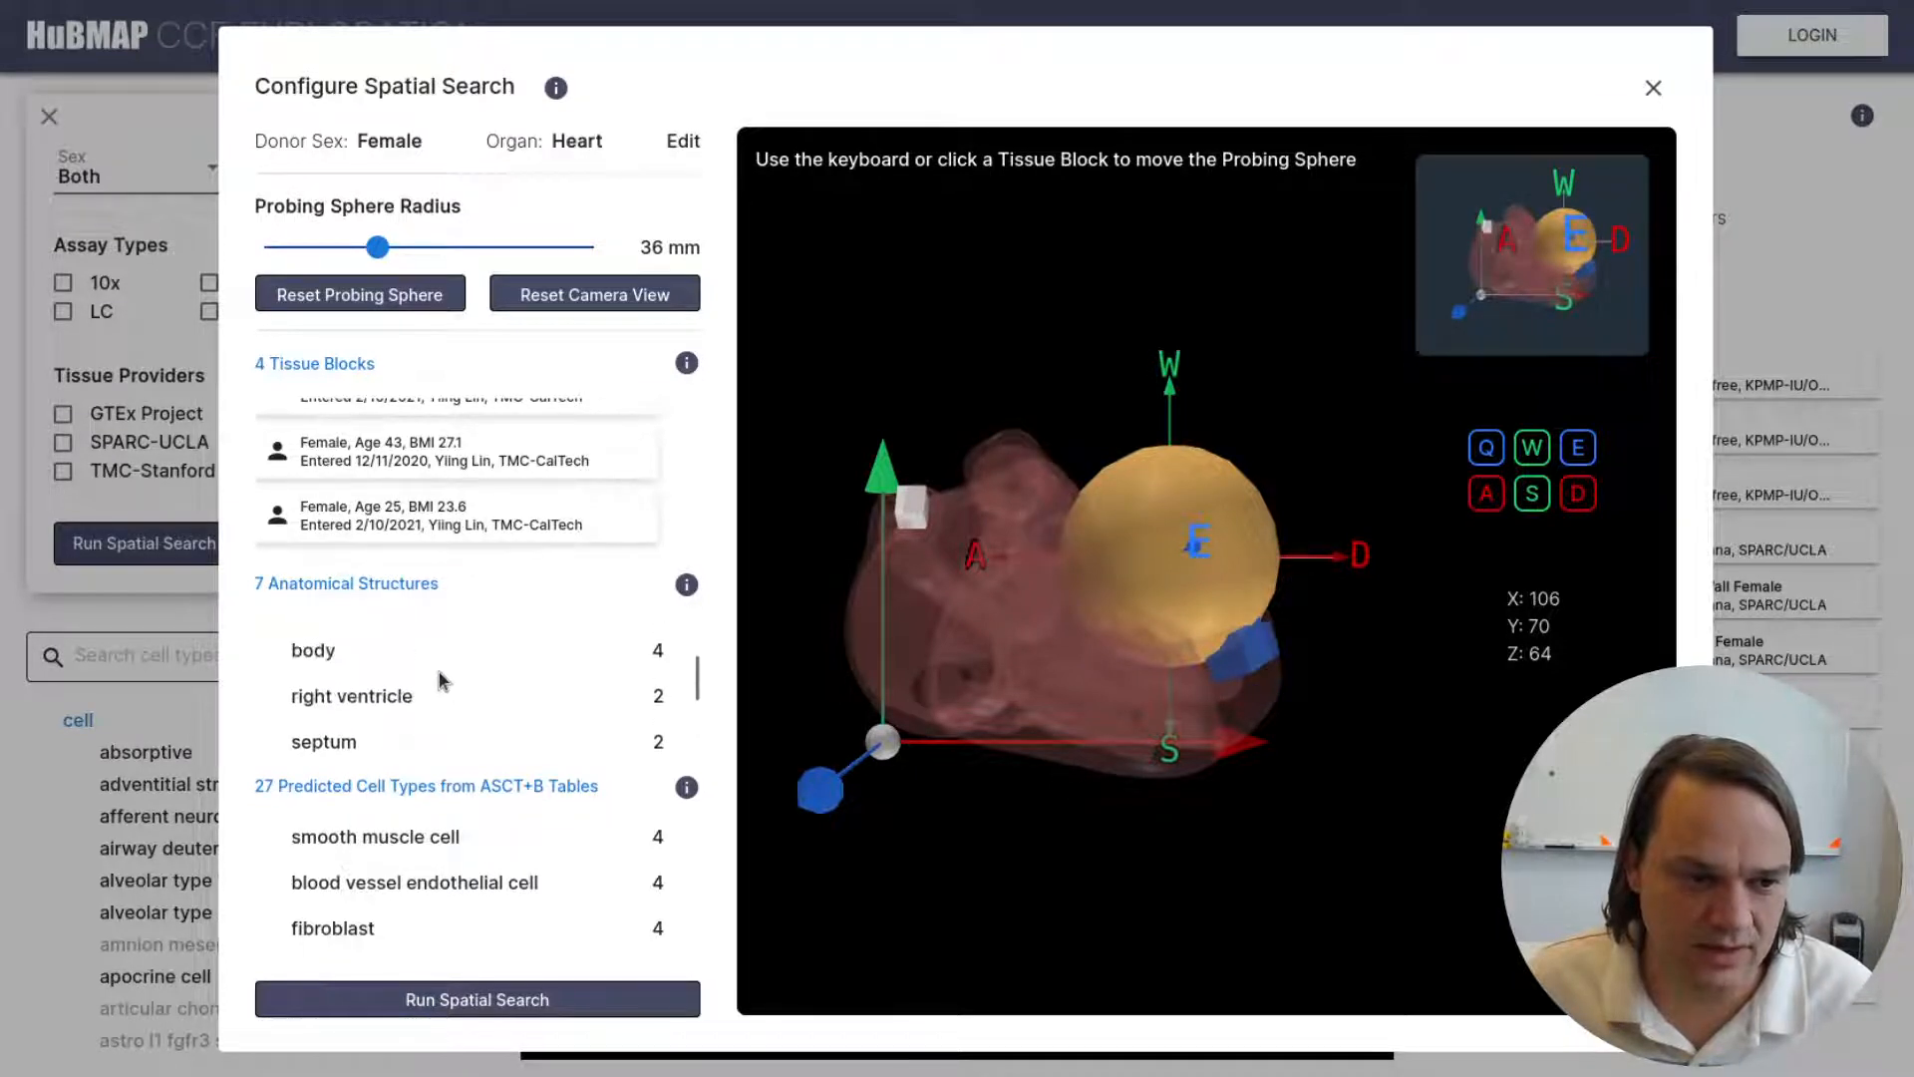
{"action": "left_click_drag", "start_coordinate": [660, 677], "coordinate": [653, 679]}
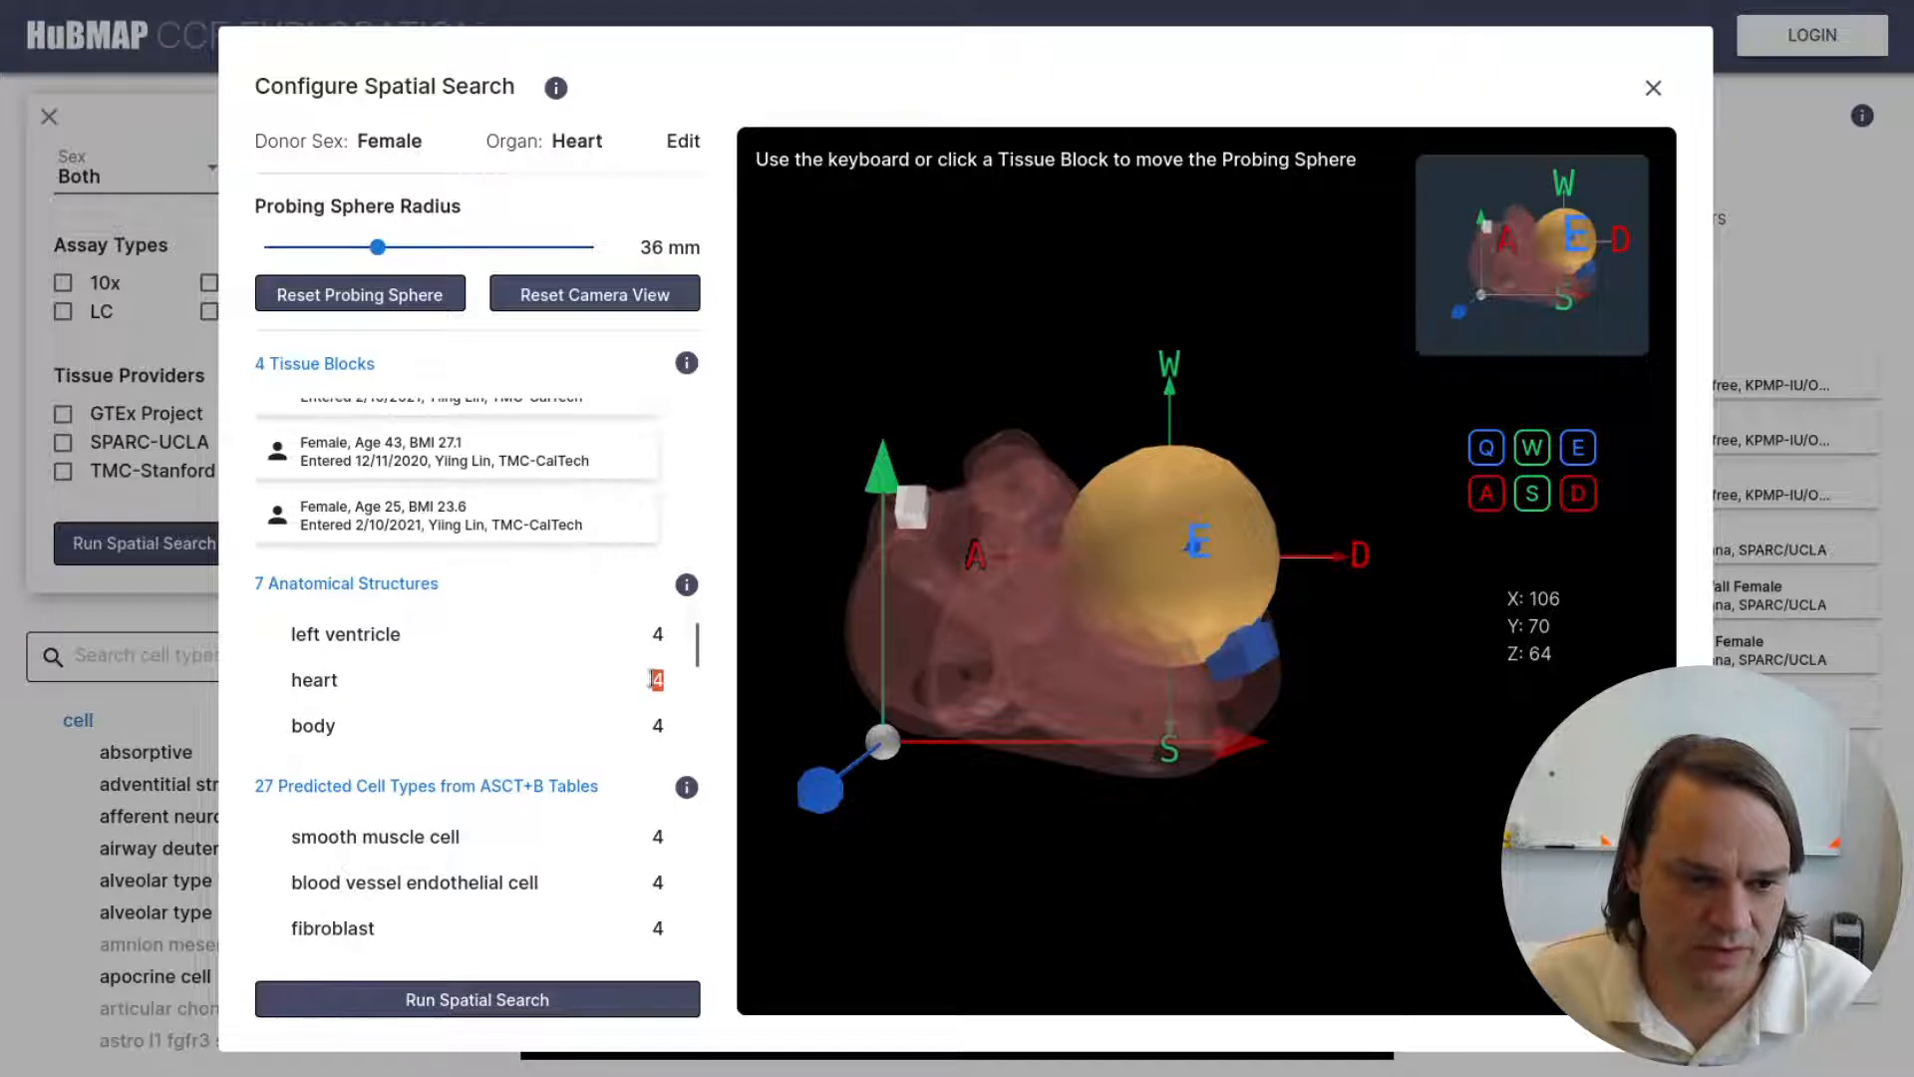
{"action": "scroll", "coordinate": [617, 676], "scroll_direction": "down", "scroll_amount": 2}
{"action": "scroll", "coordinate": [639, 665], "scroll_direction": "up", "scroll_amount": 2}
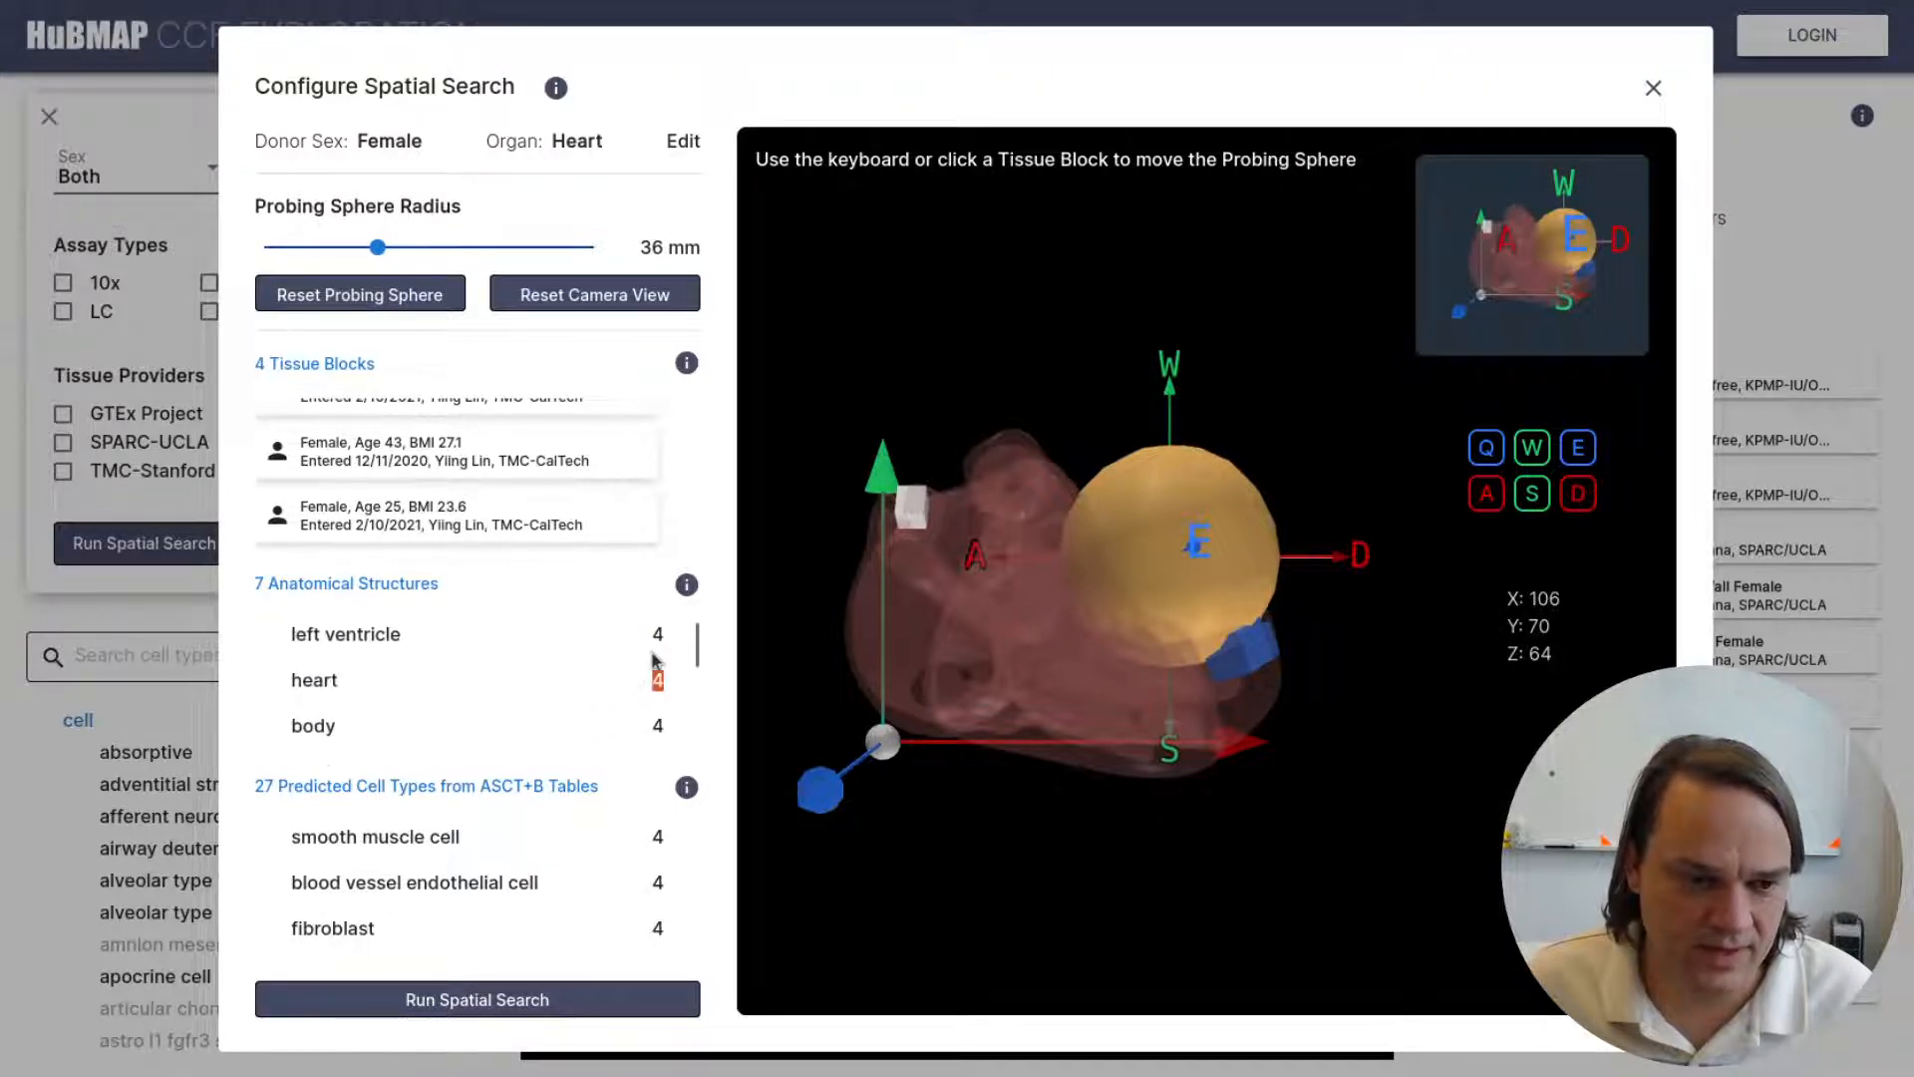
{"action": "left_click", "coordinate": [663, 634]}
{"action": "double_click", "coordinate": [661, 634]}
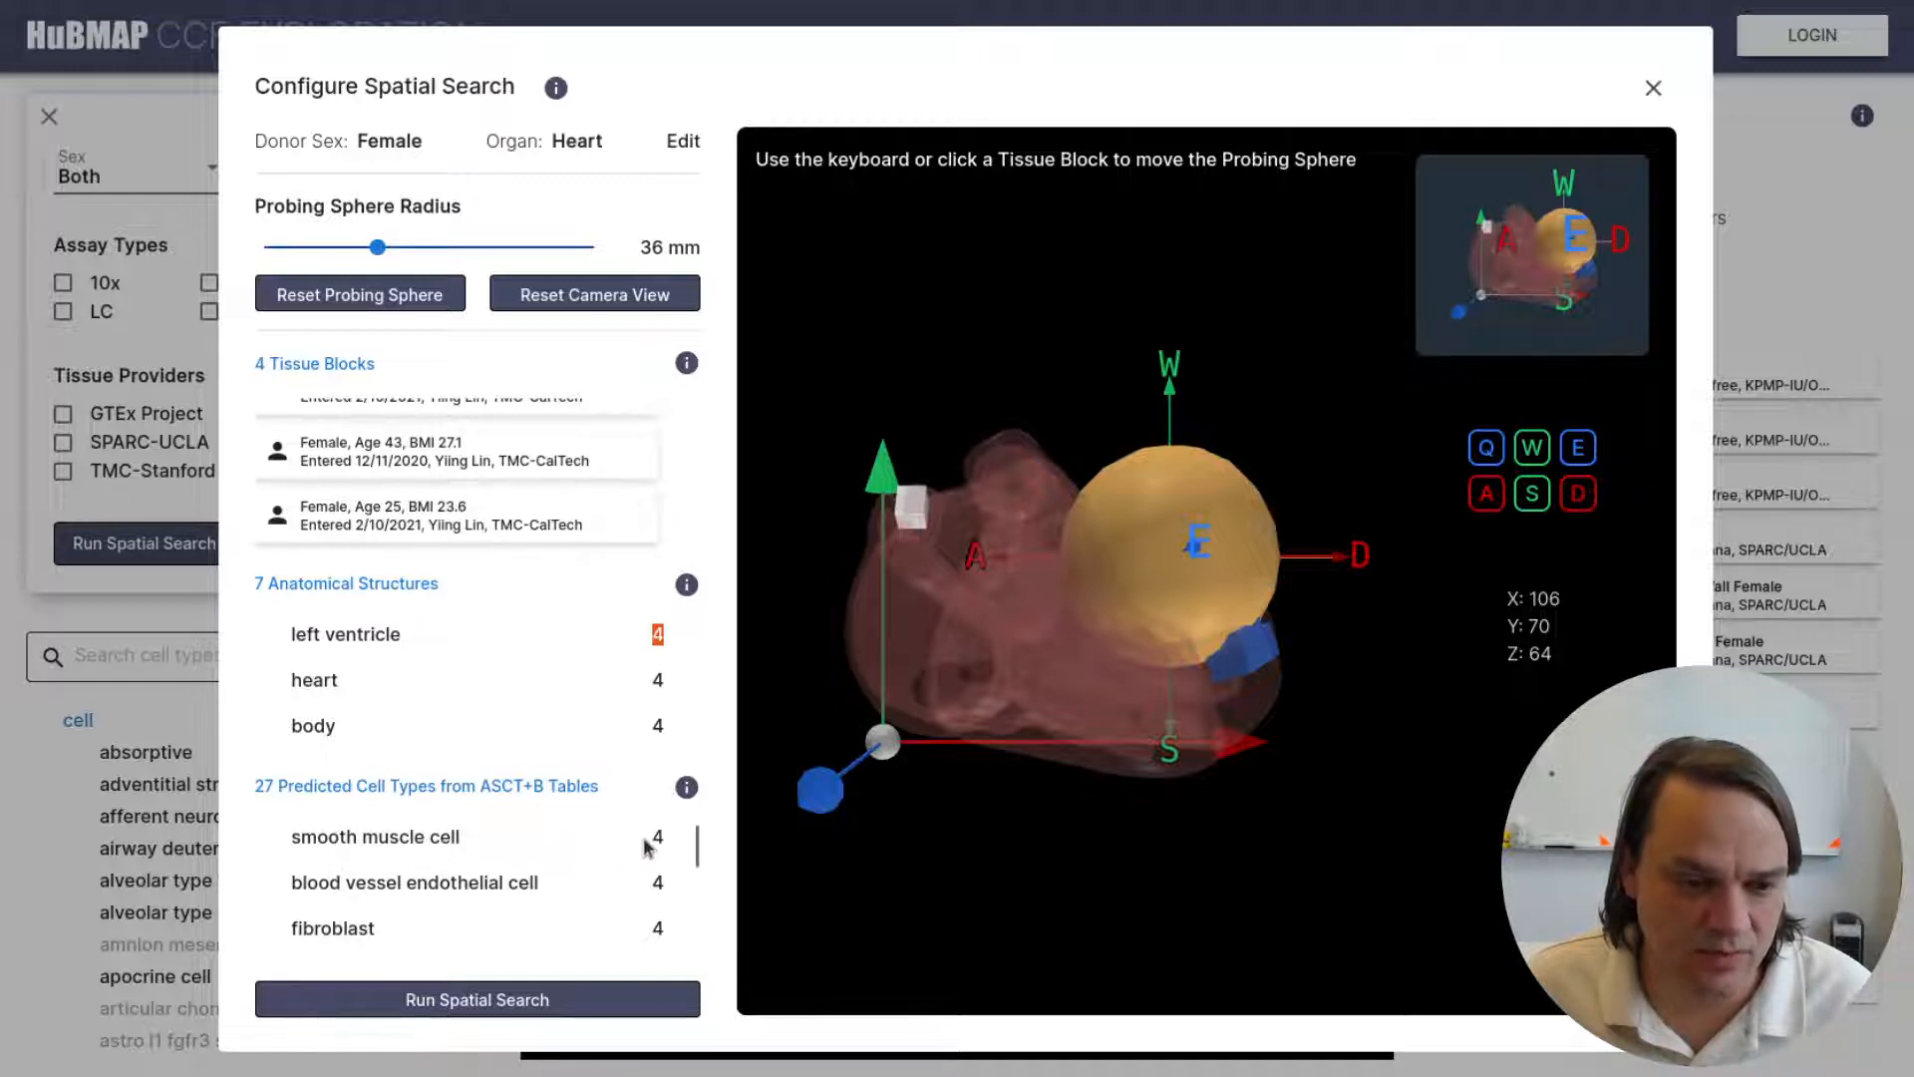
{"action": "scroll", "coordinate": [654, 840], "scroll_direction": "down", "scroll_amount": 3}
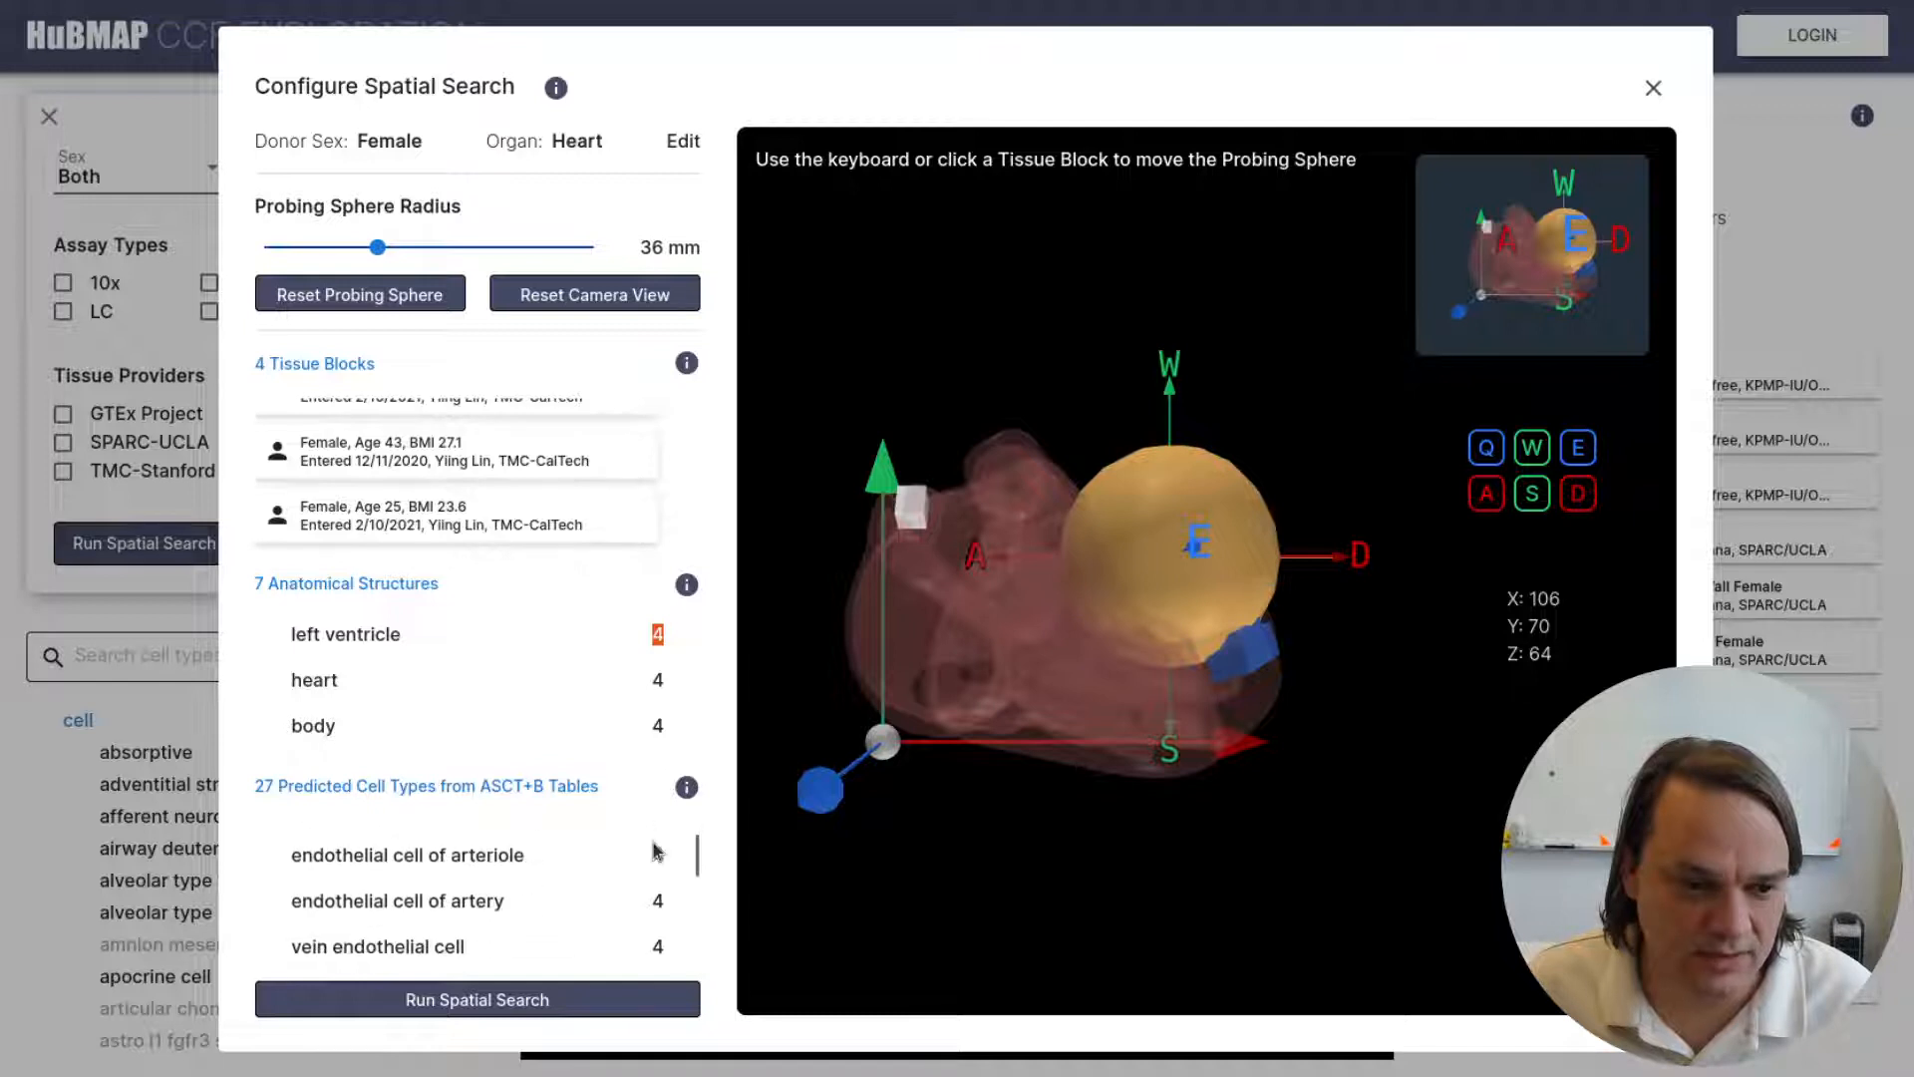
{"action": "scroll", "coordinate": [656, 857], "scroll_direction": "up", "scroll_amount": 3}
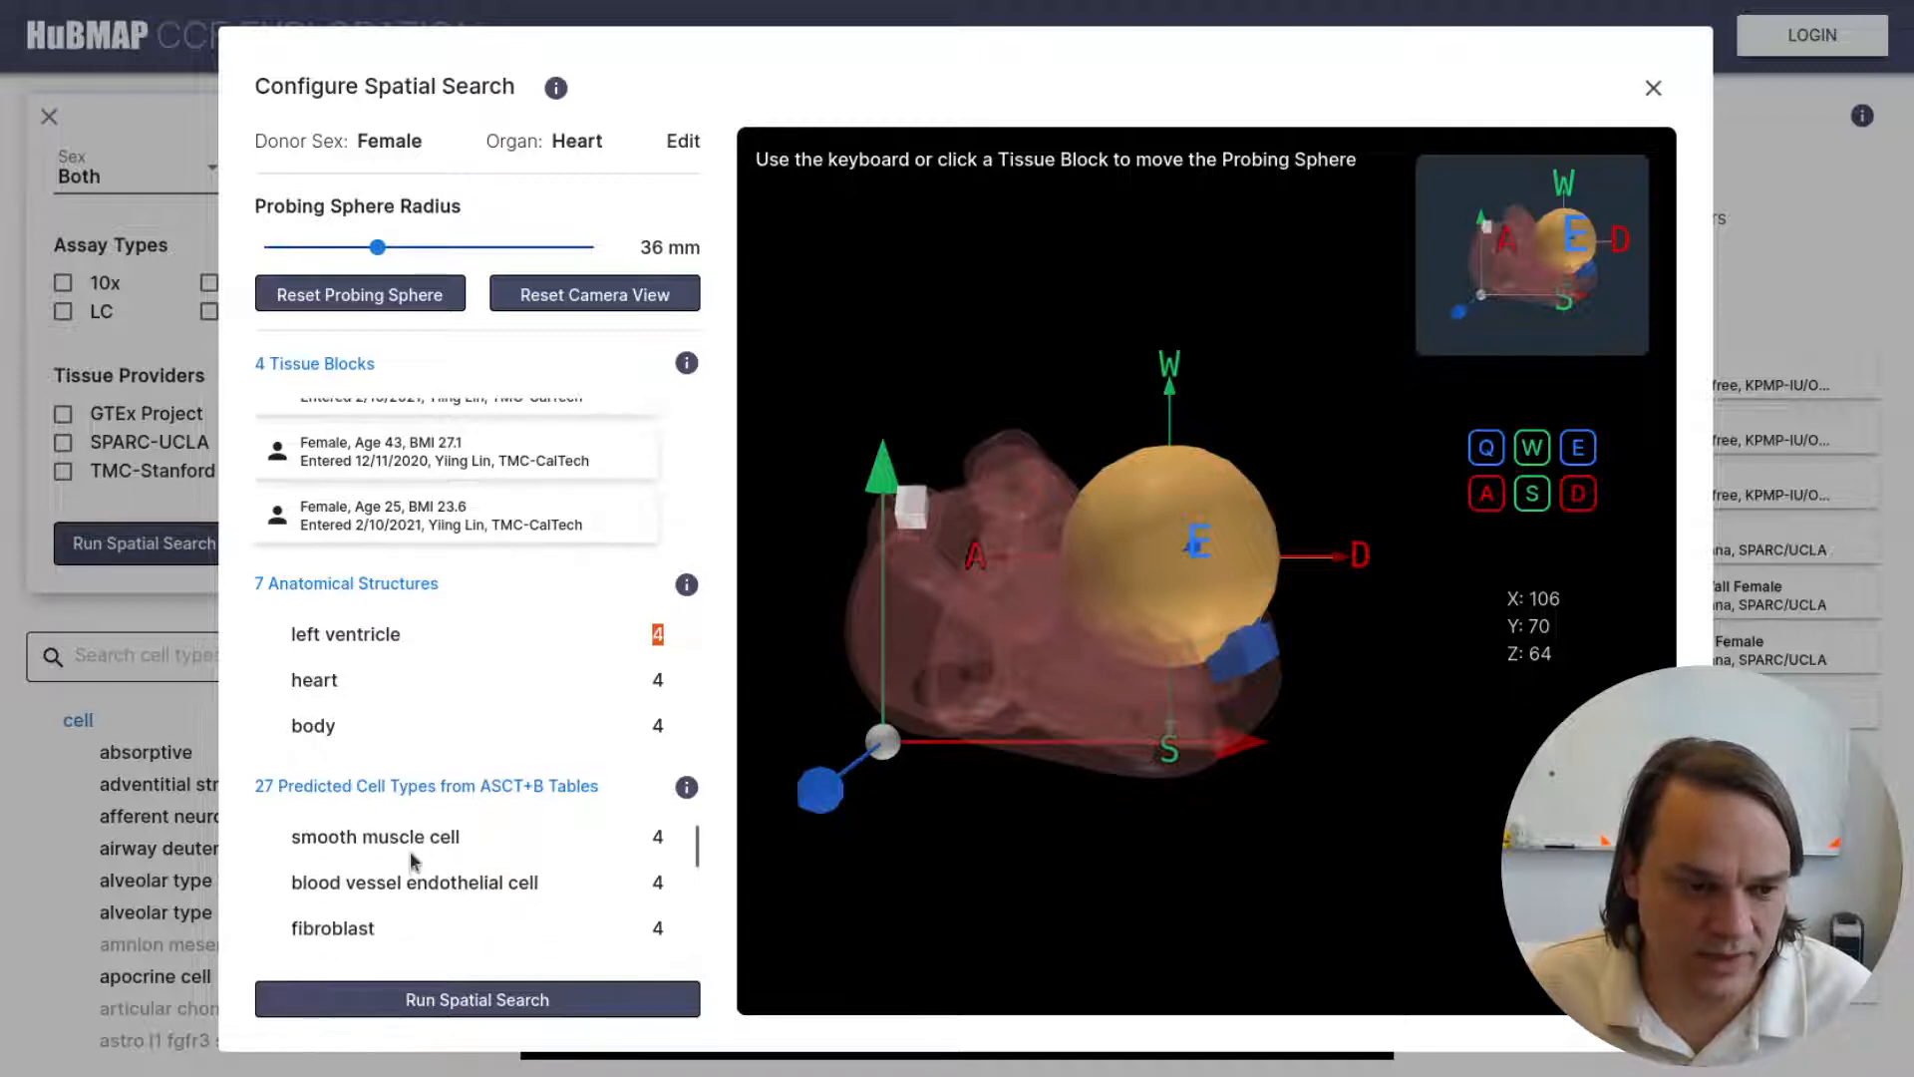
{"action": "left_click_drag", "start_coordinate": [319, 831], "coordinate": [459, 837]}
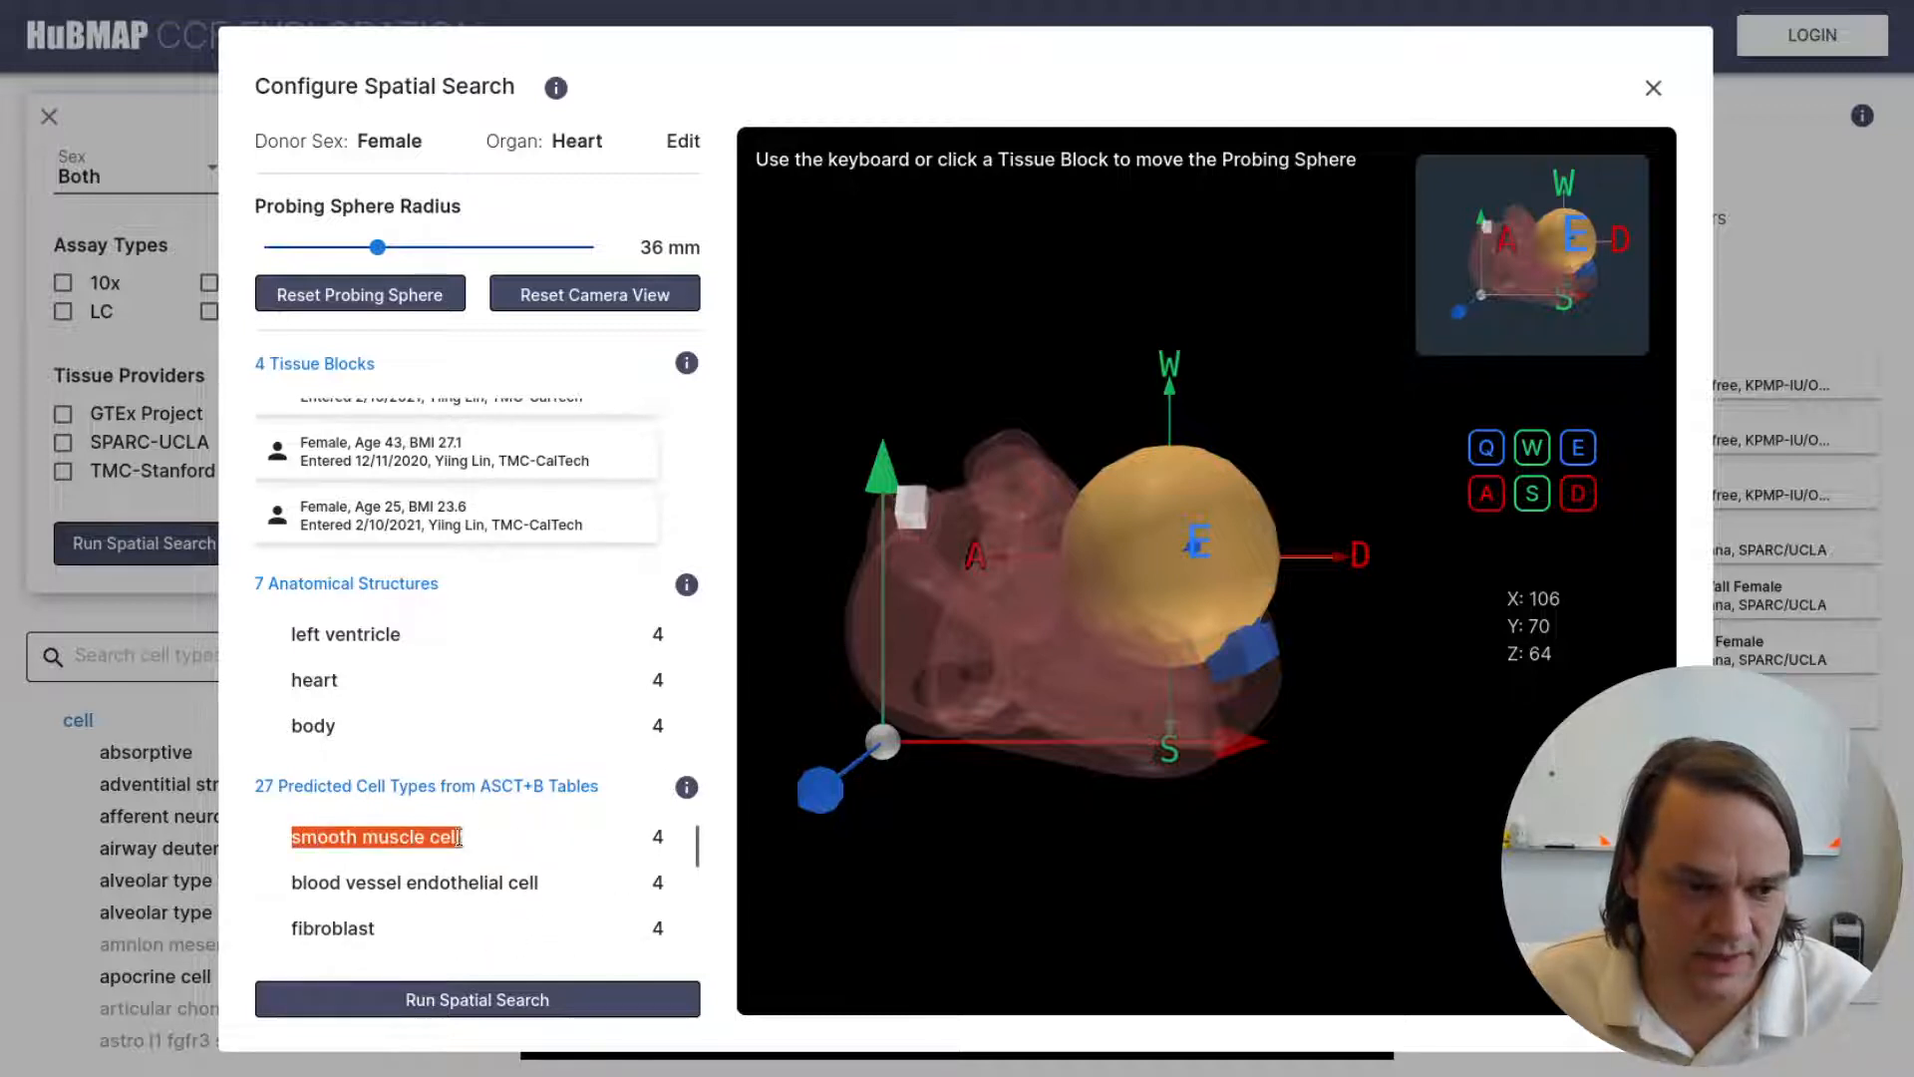
{"action": "left_click", "coordinate": [488, 834]}
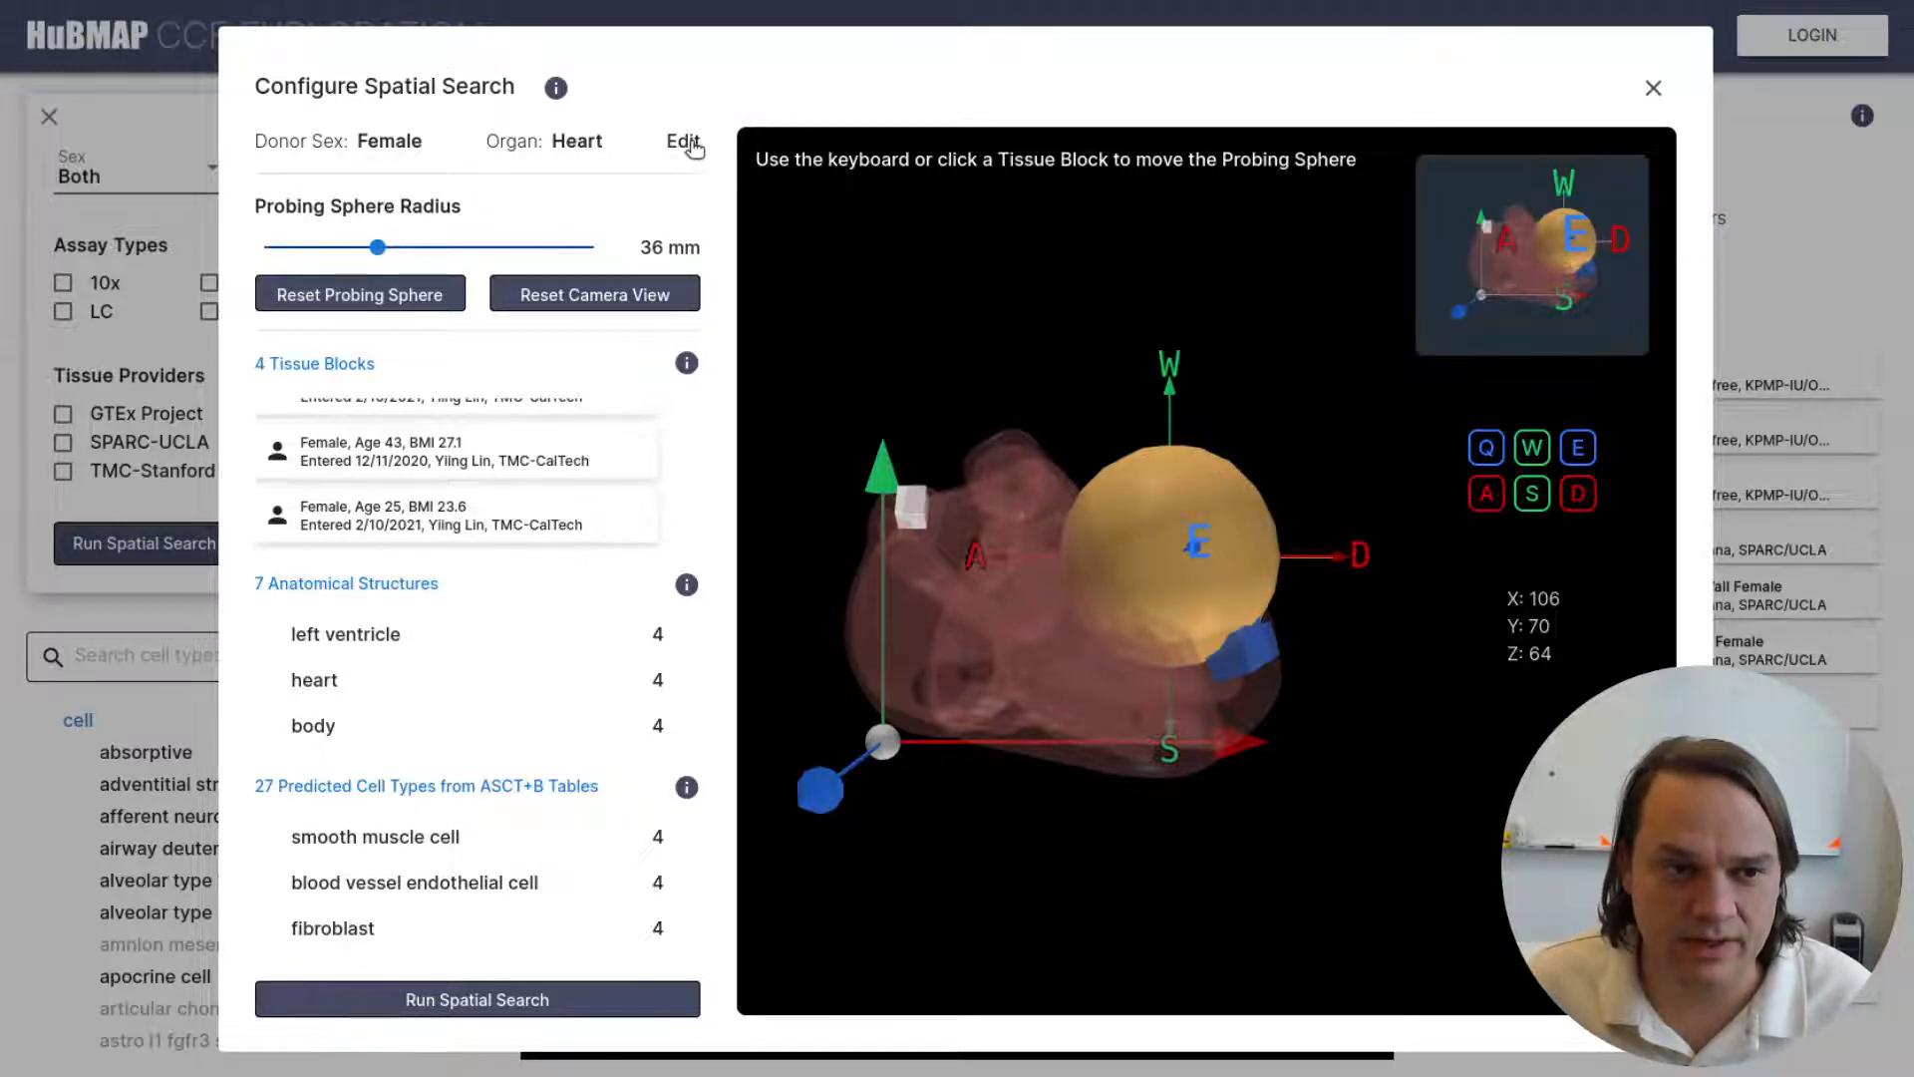
- Run the female heart spatial search, and set up another spatial search for a male donor's heart
{"action": "left_click", "coordinate": [512, 1000]}
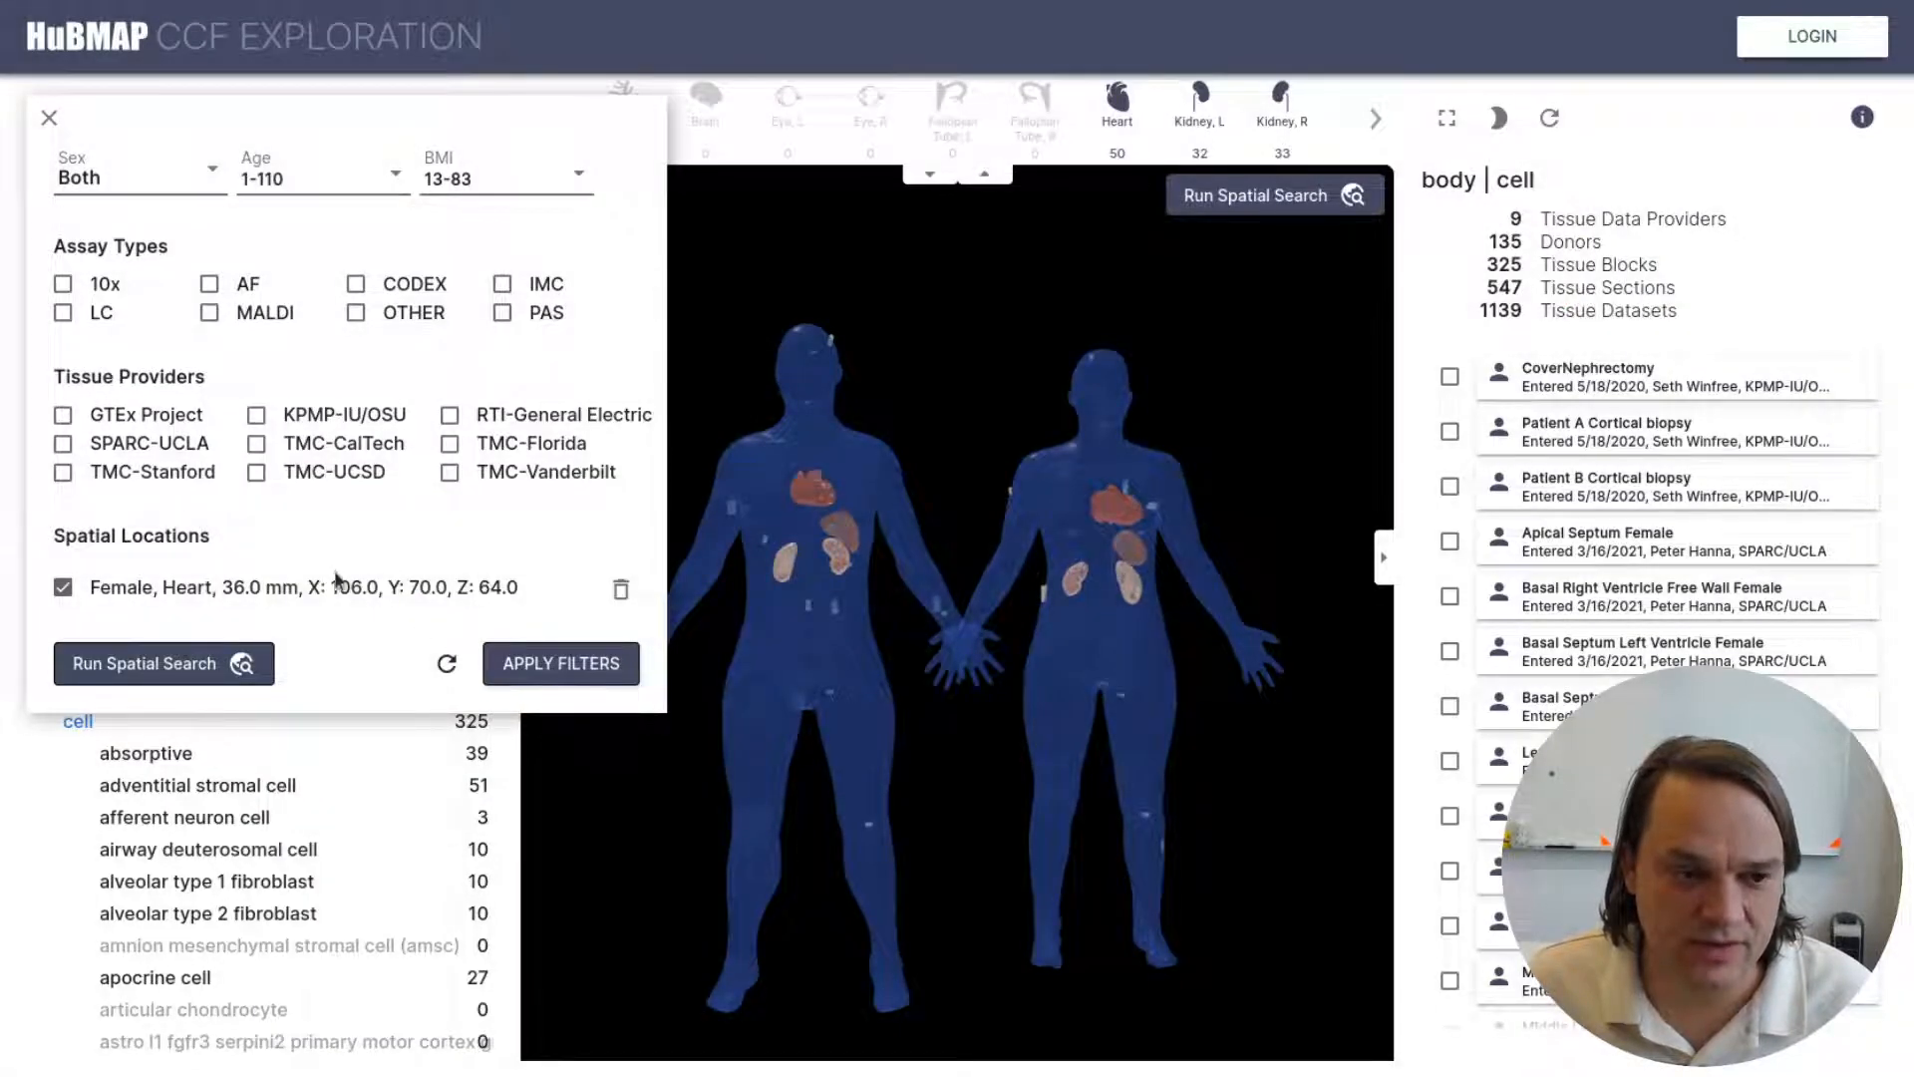
{"action": "left_click", "coordinate": [186, 677]}
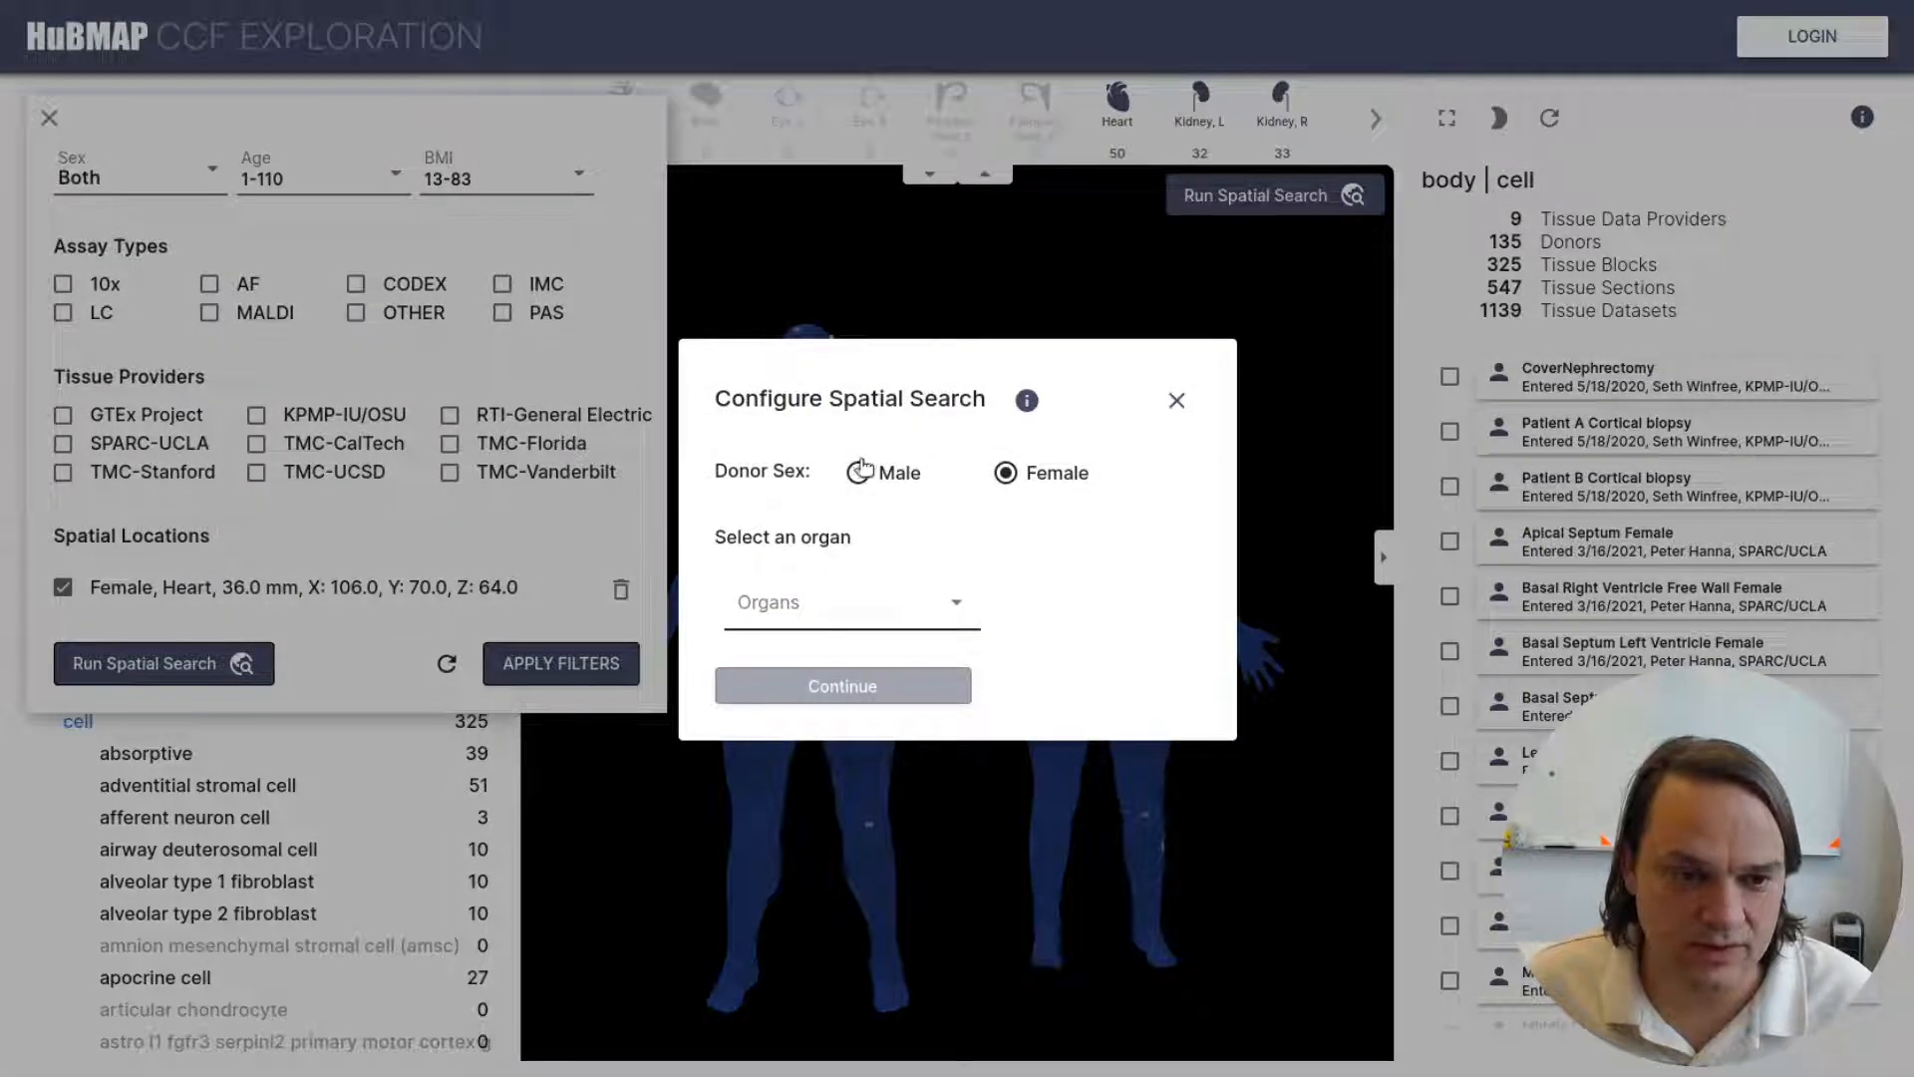
{"action": "left_click", "coordinate": [859, 473]}
{"action": "left_click", "coordinate": [826, 618]}
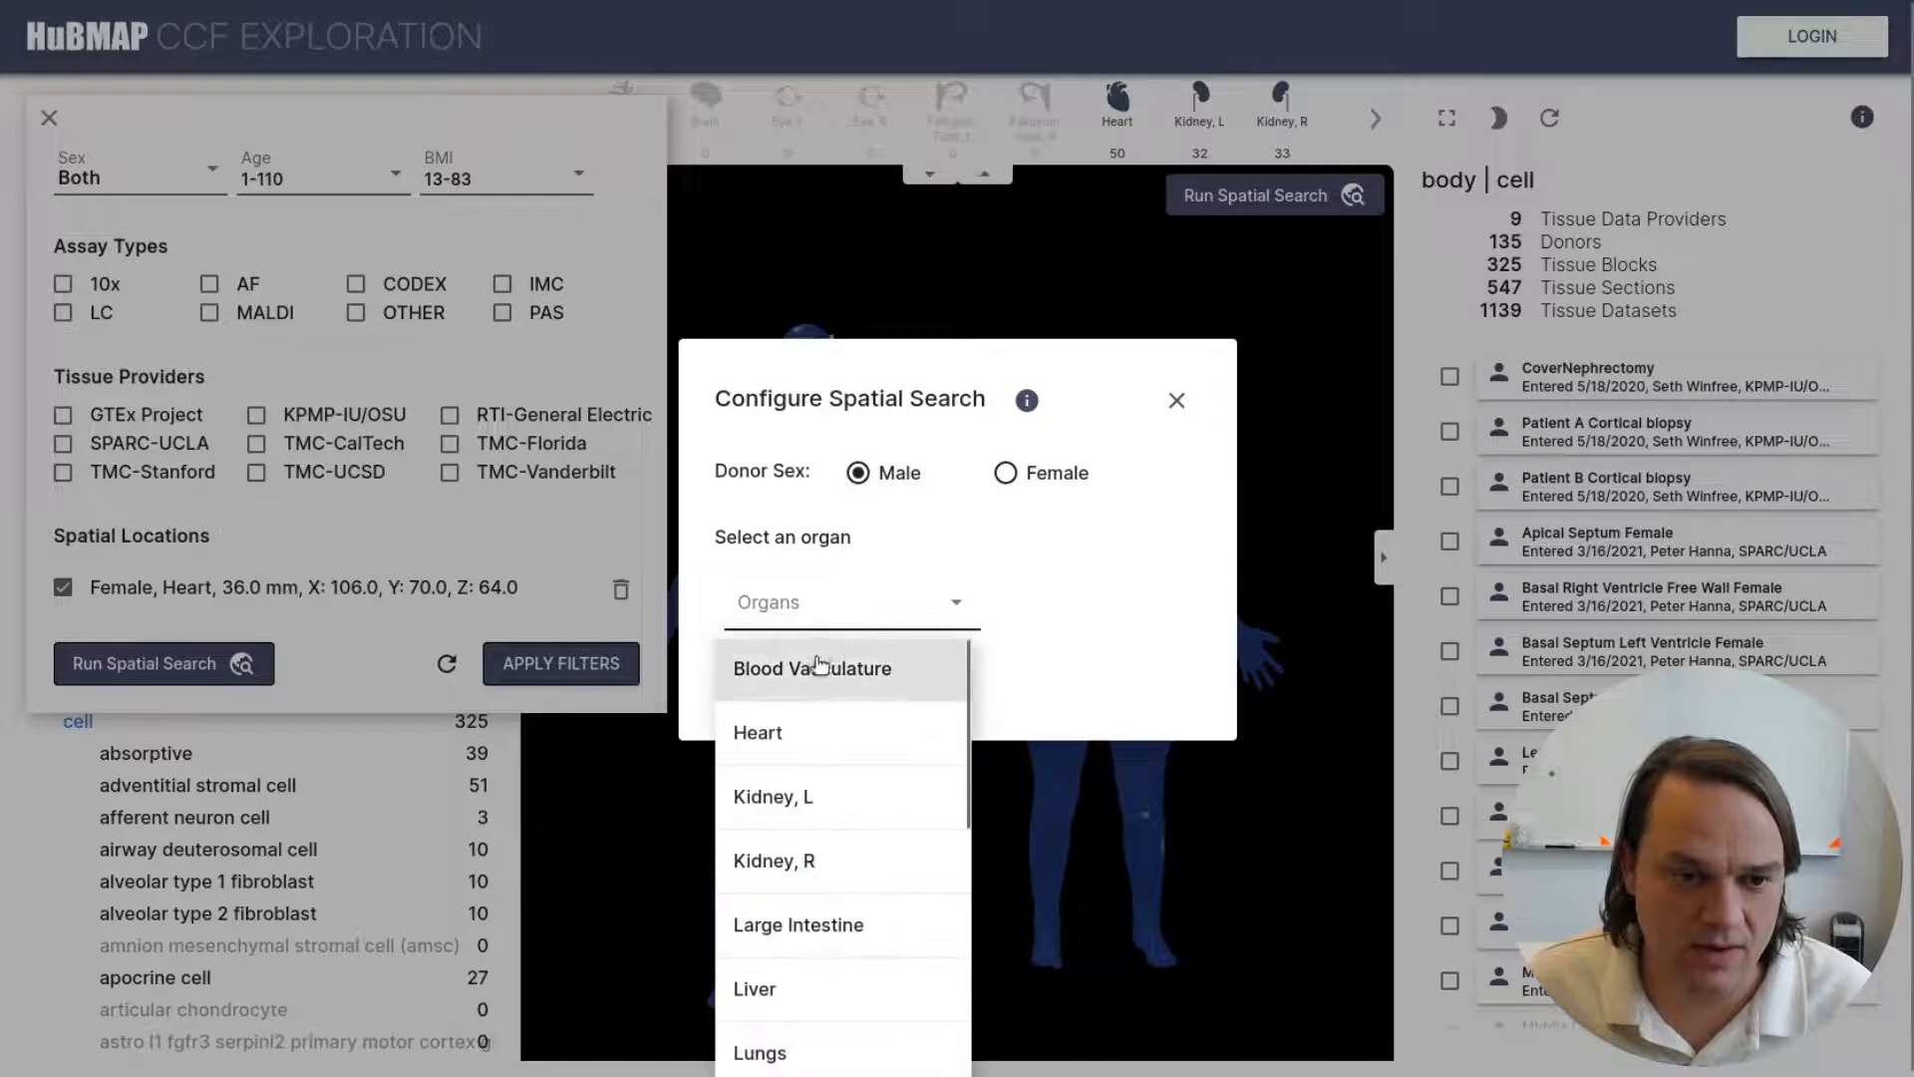
{"action": "left_click", "coordinate": [824, 733]}
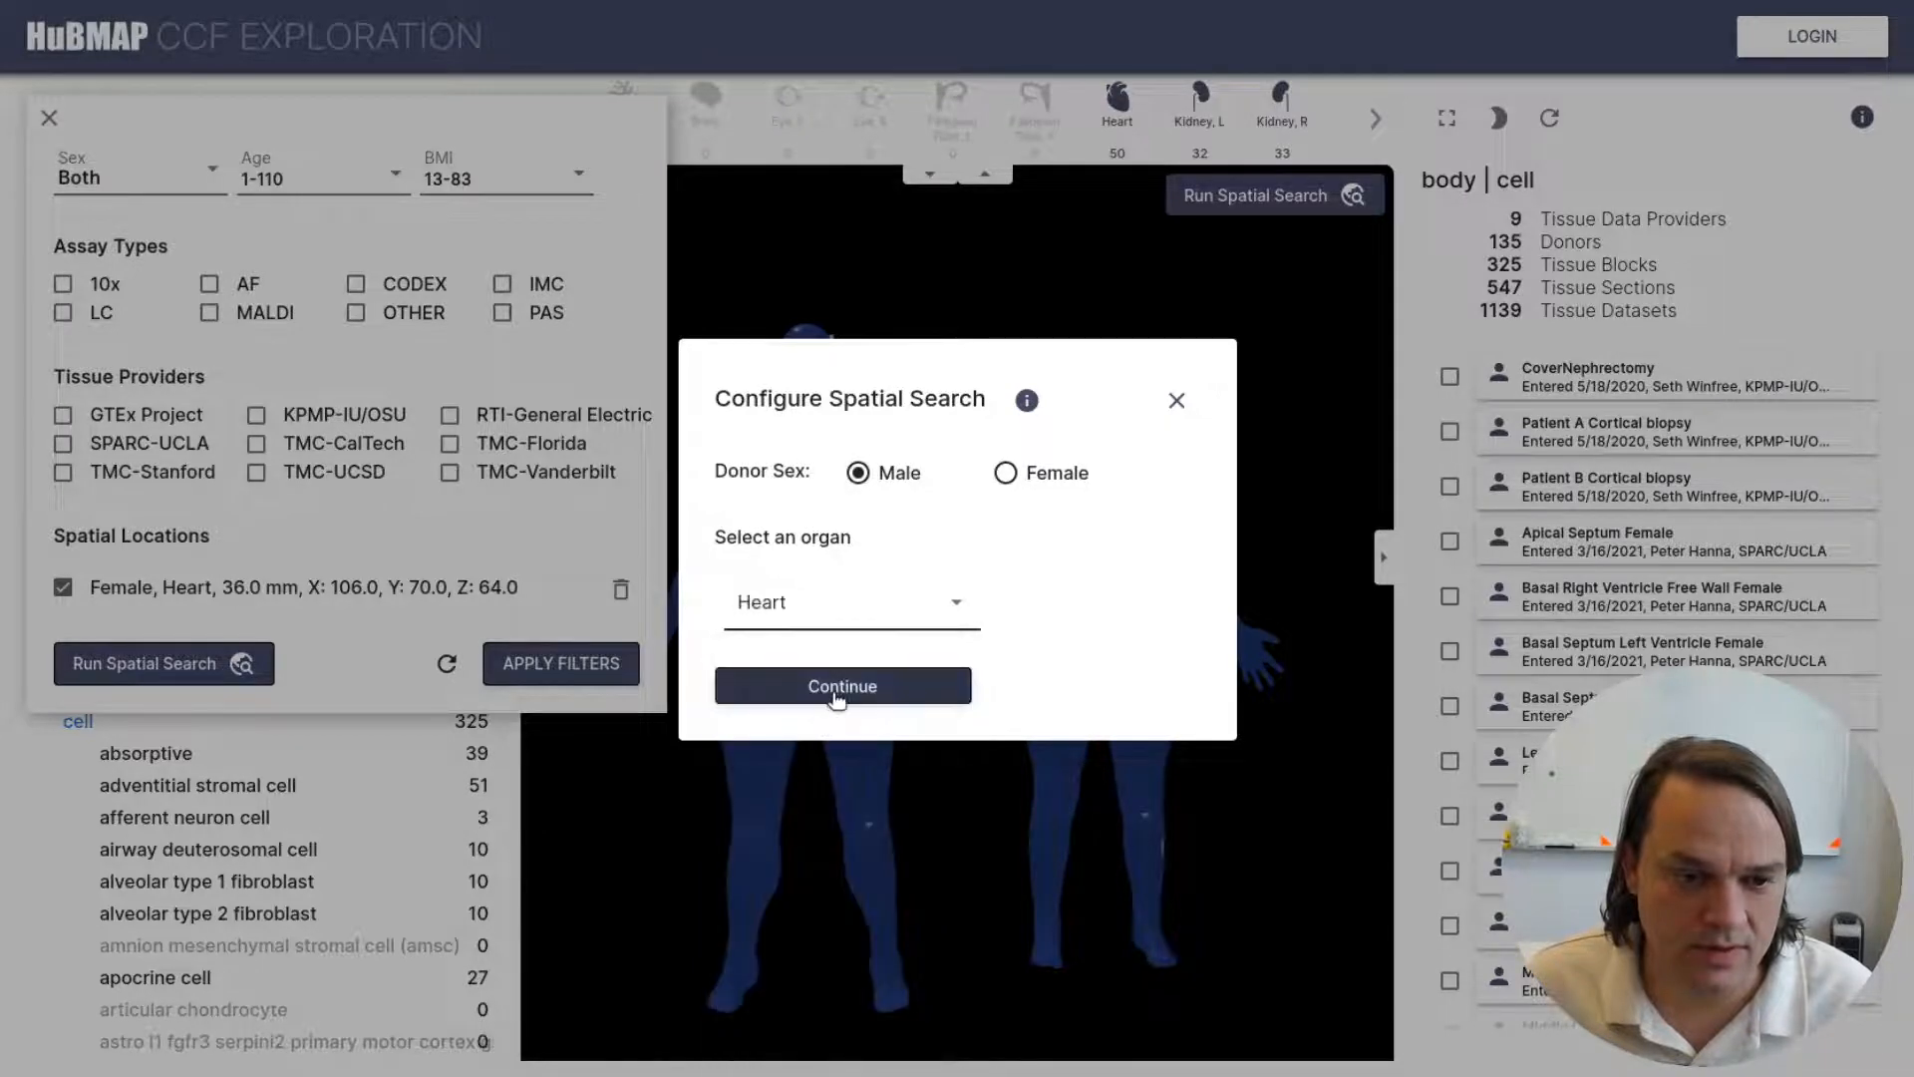
{"action": "left_click", "coordinate": [835, 687]}
- Centre the probing sphere on the male heart's tissue block at X 102, Y 55, Z 70 and set its radius to 36 mm
{"action": "left_click_drag", "start_coordinate": [910, 735], "coordinate": [774, 688]}
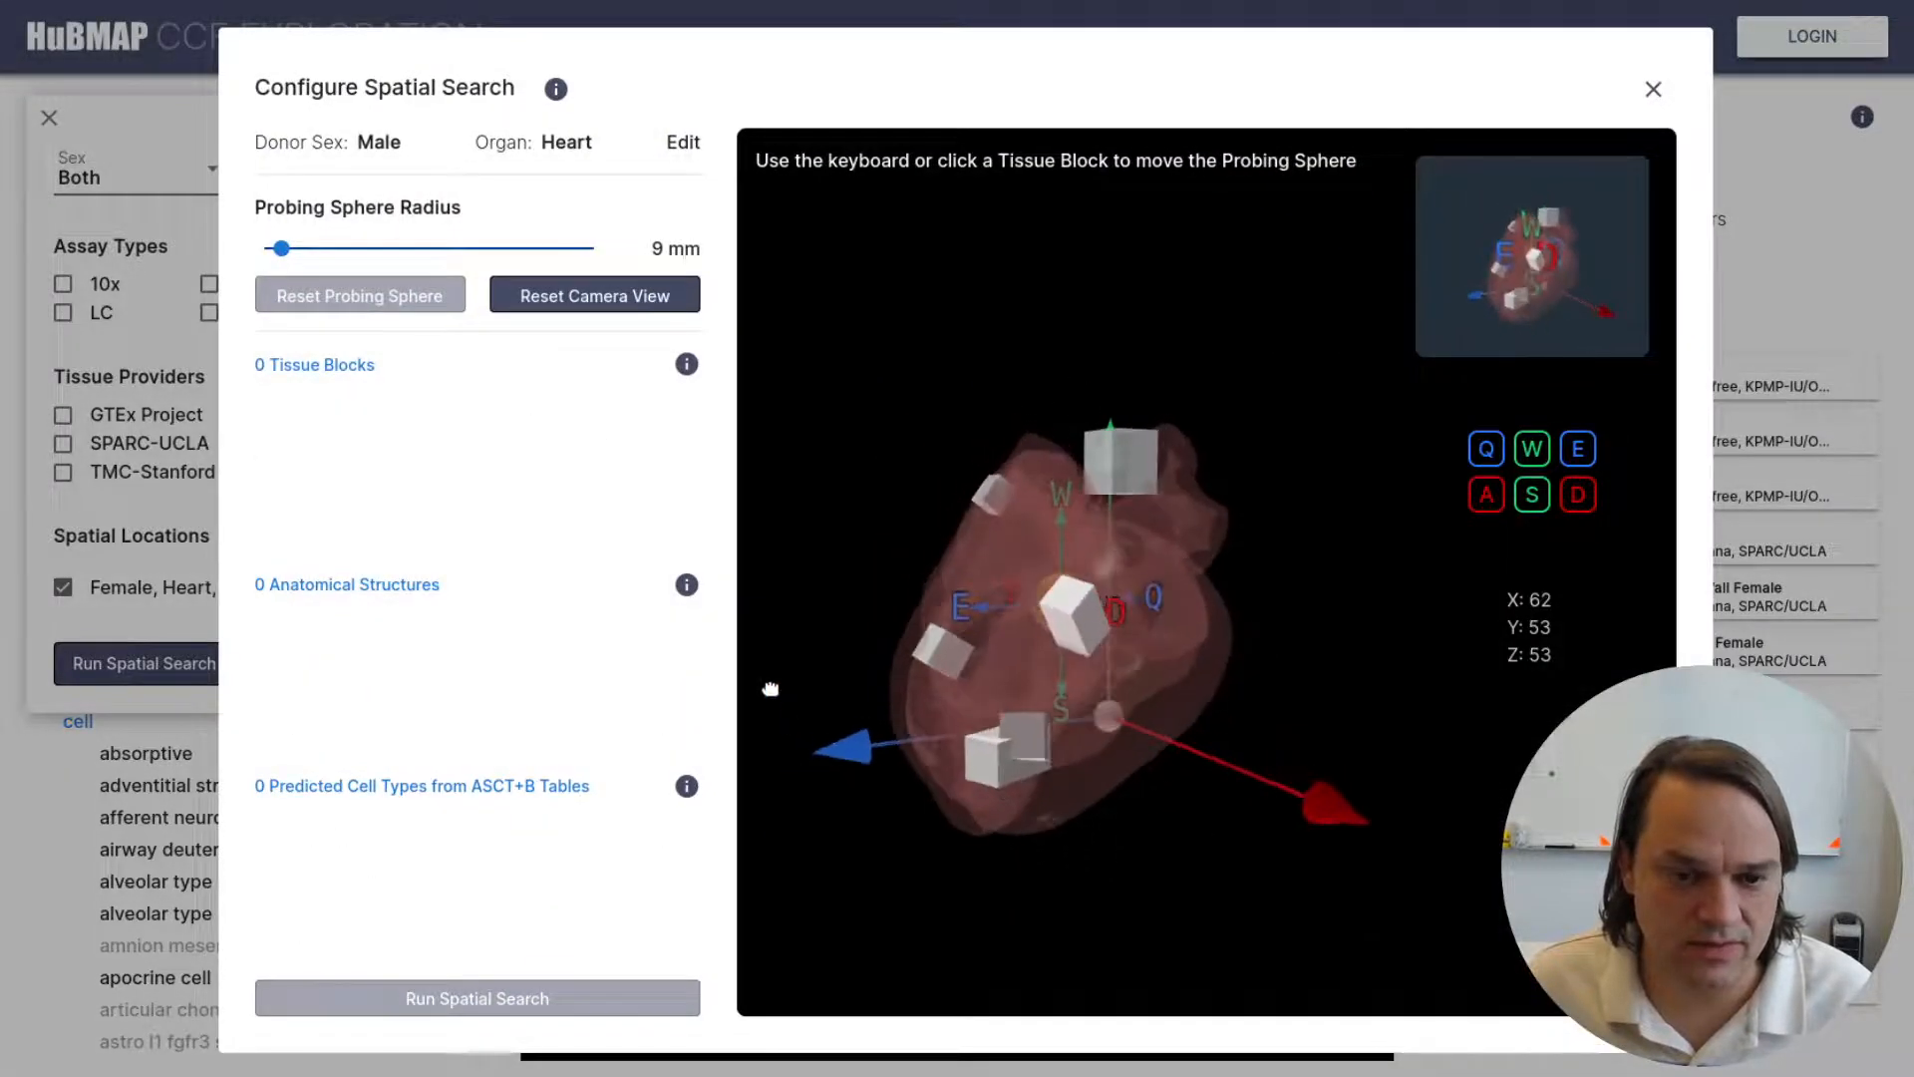
{"action": "left_click", "coordinate": [1077, 617]}
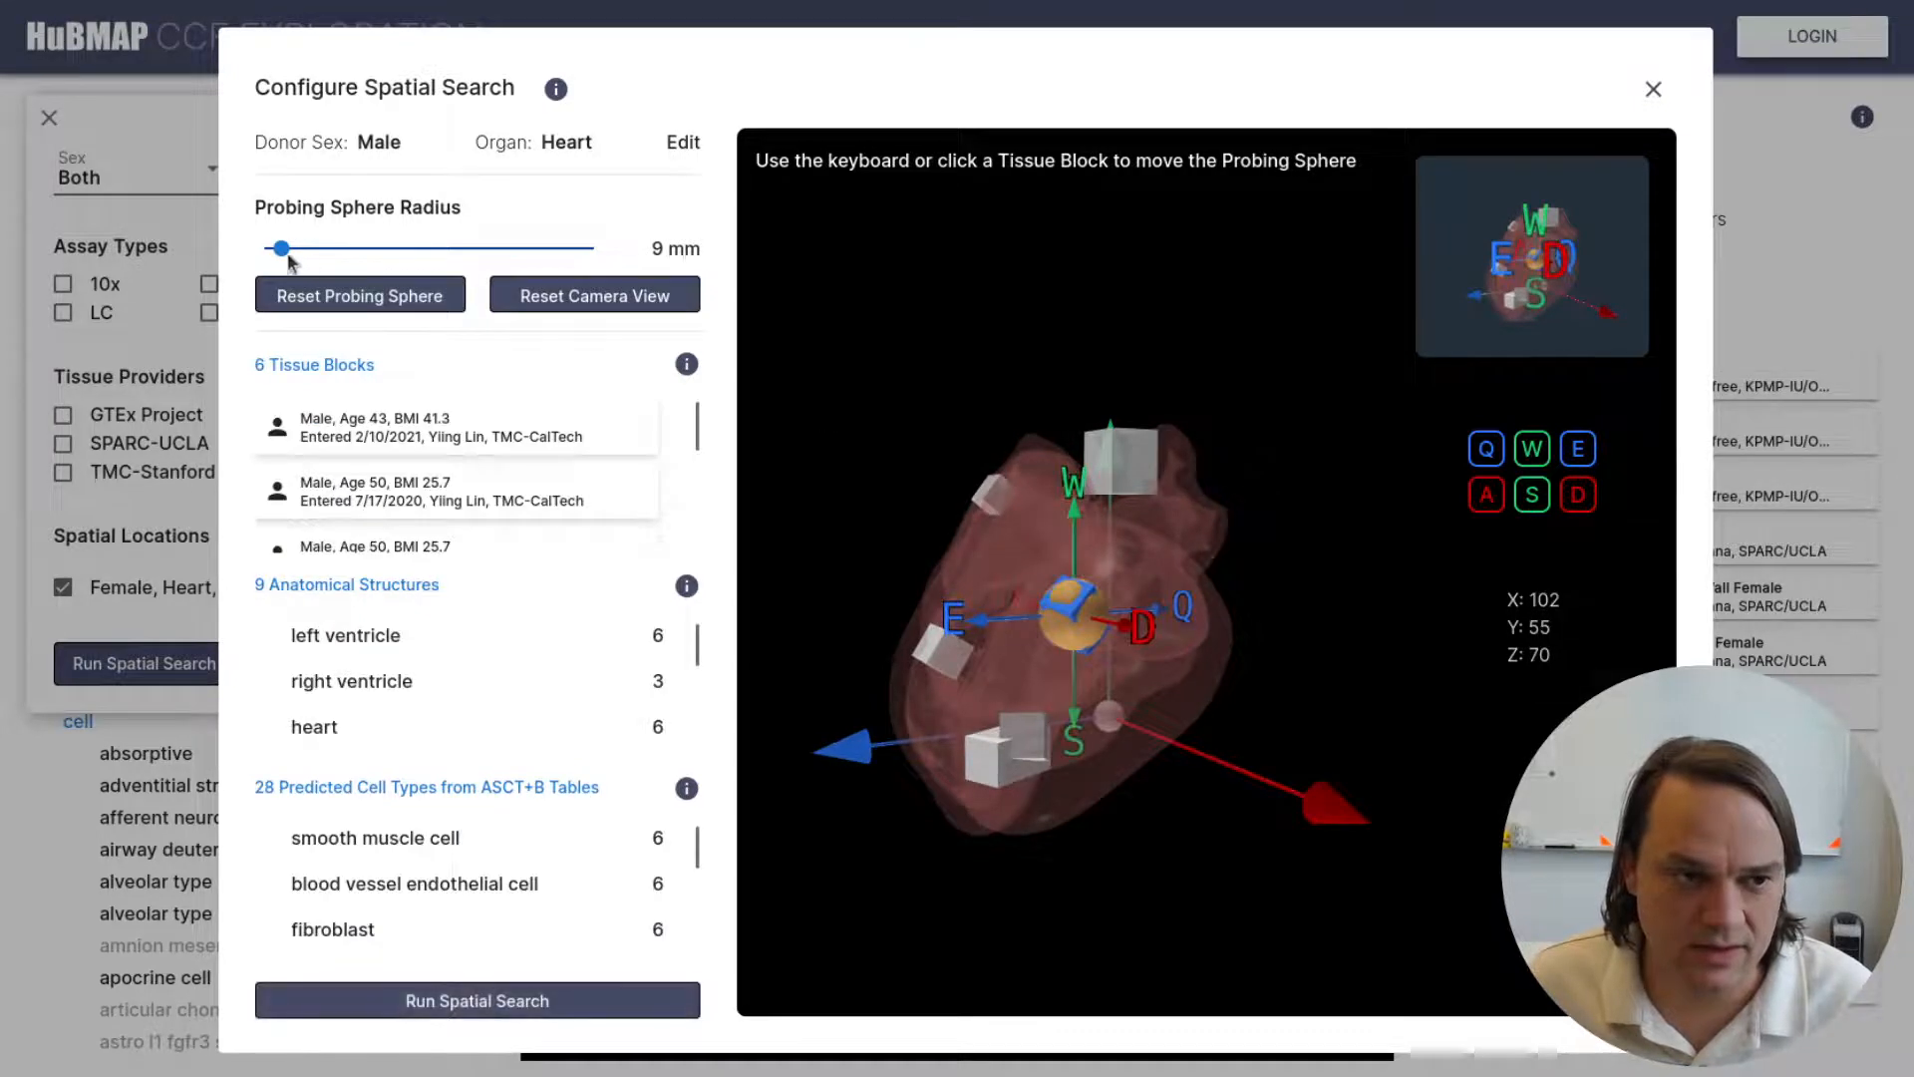
{"action": "left_click_drag", "start_coordinate": [289, 257], "coordinate": [396, 258]}
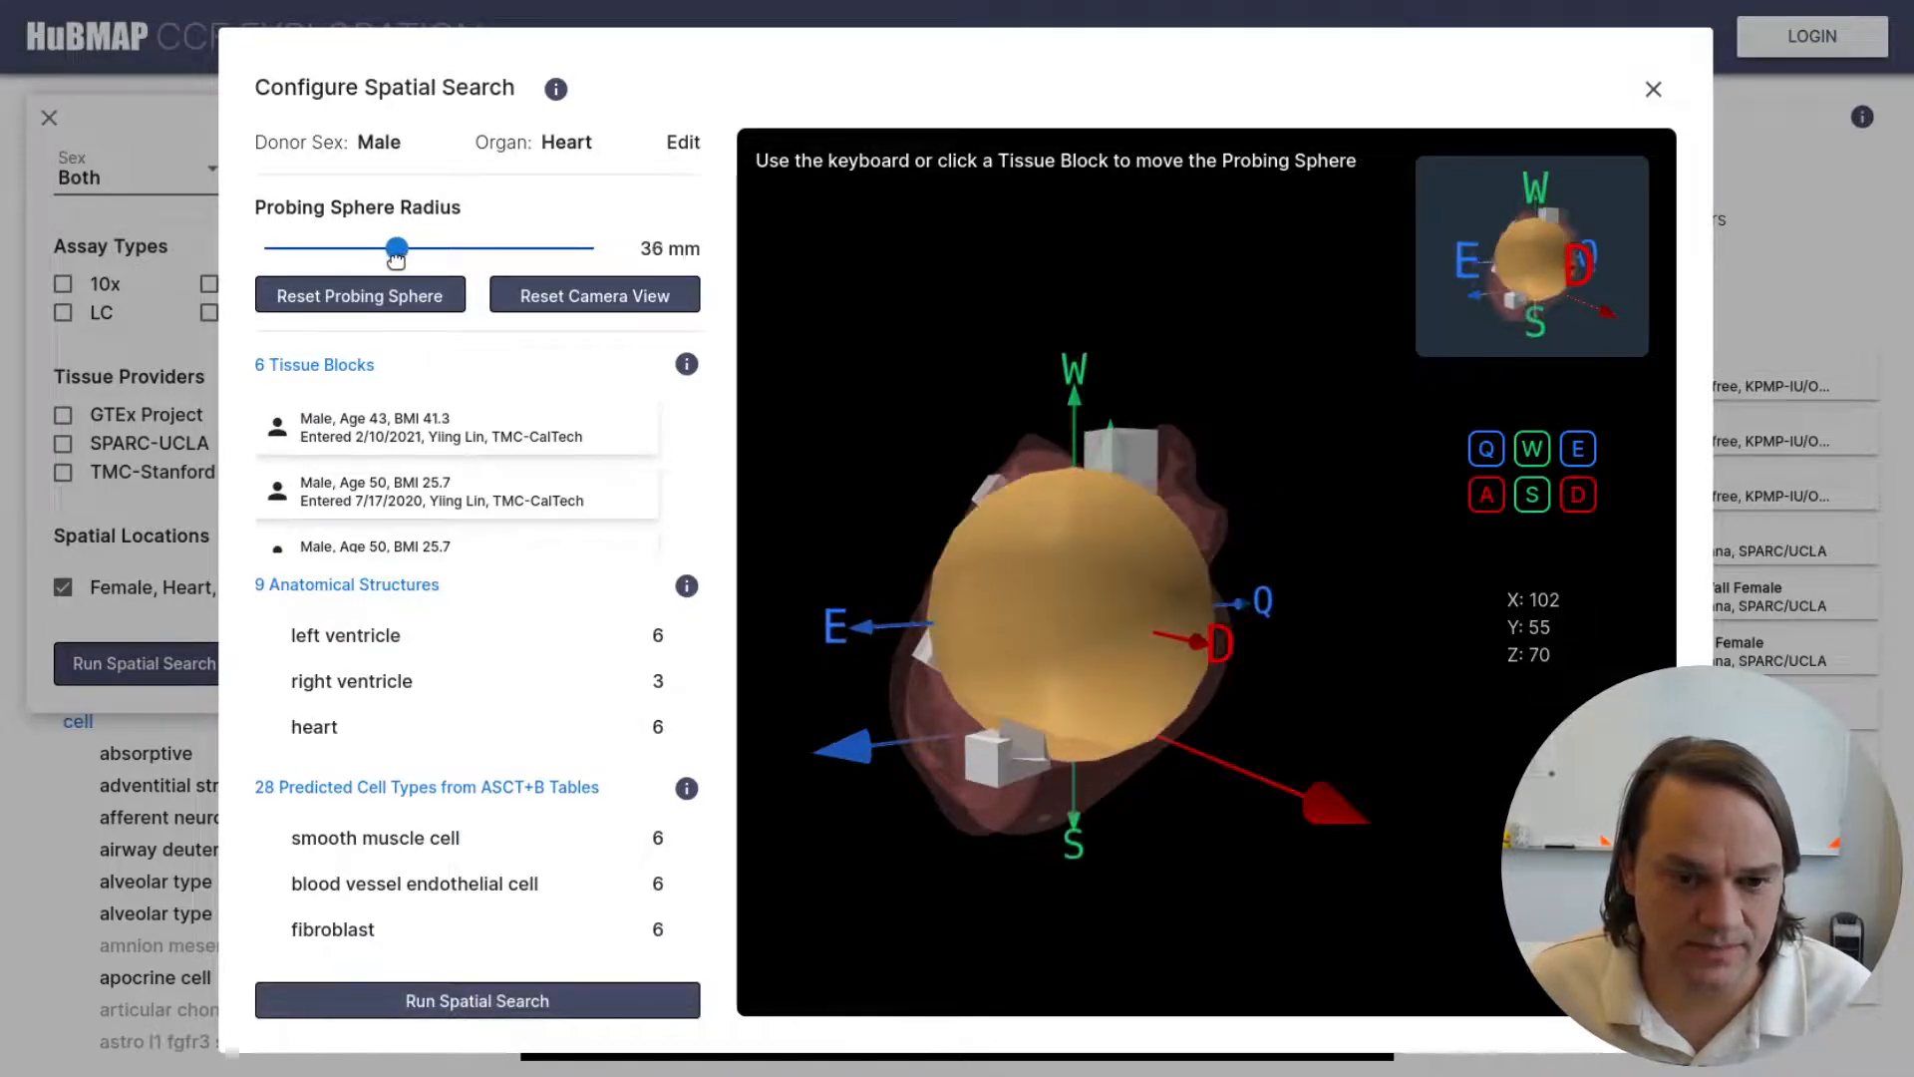
- Run the male heart spatial search and apply the filters with both the female and male heart locations selected
{"action": "left_click", "coordinate": [398, 1001]}
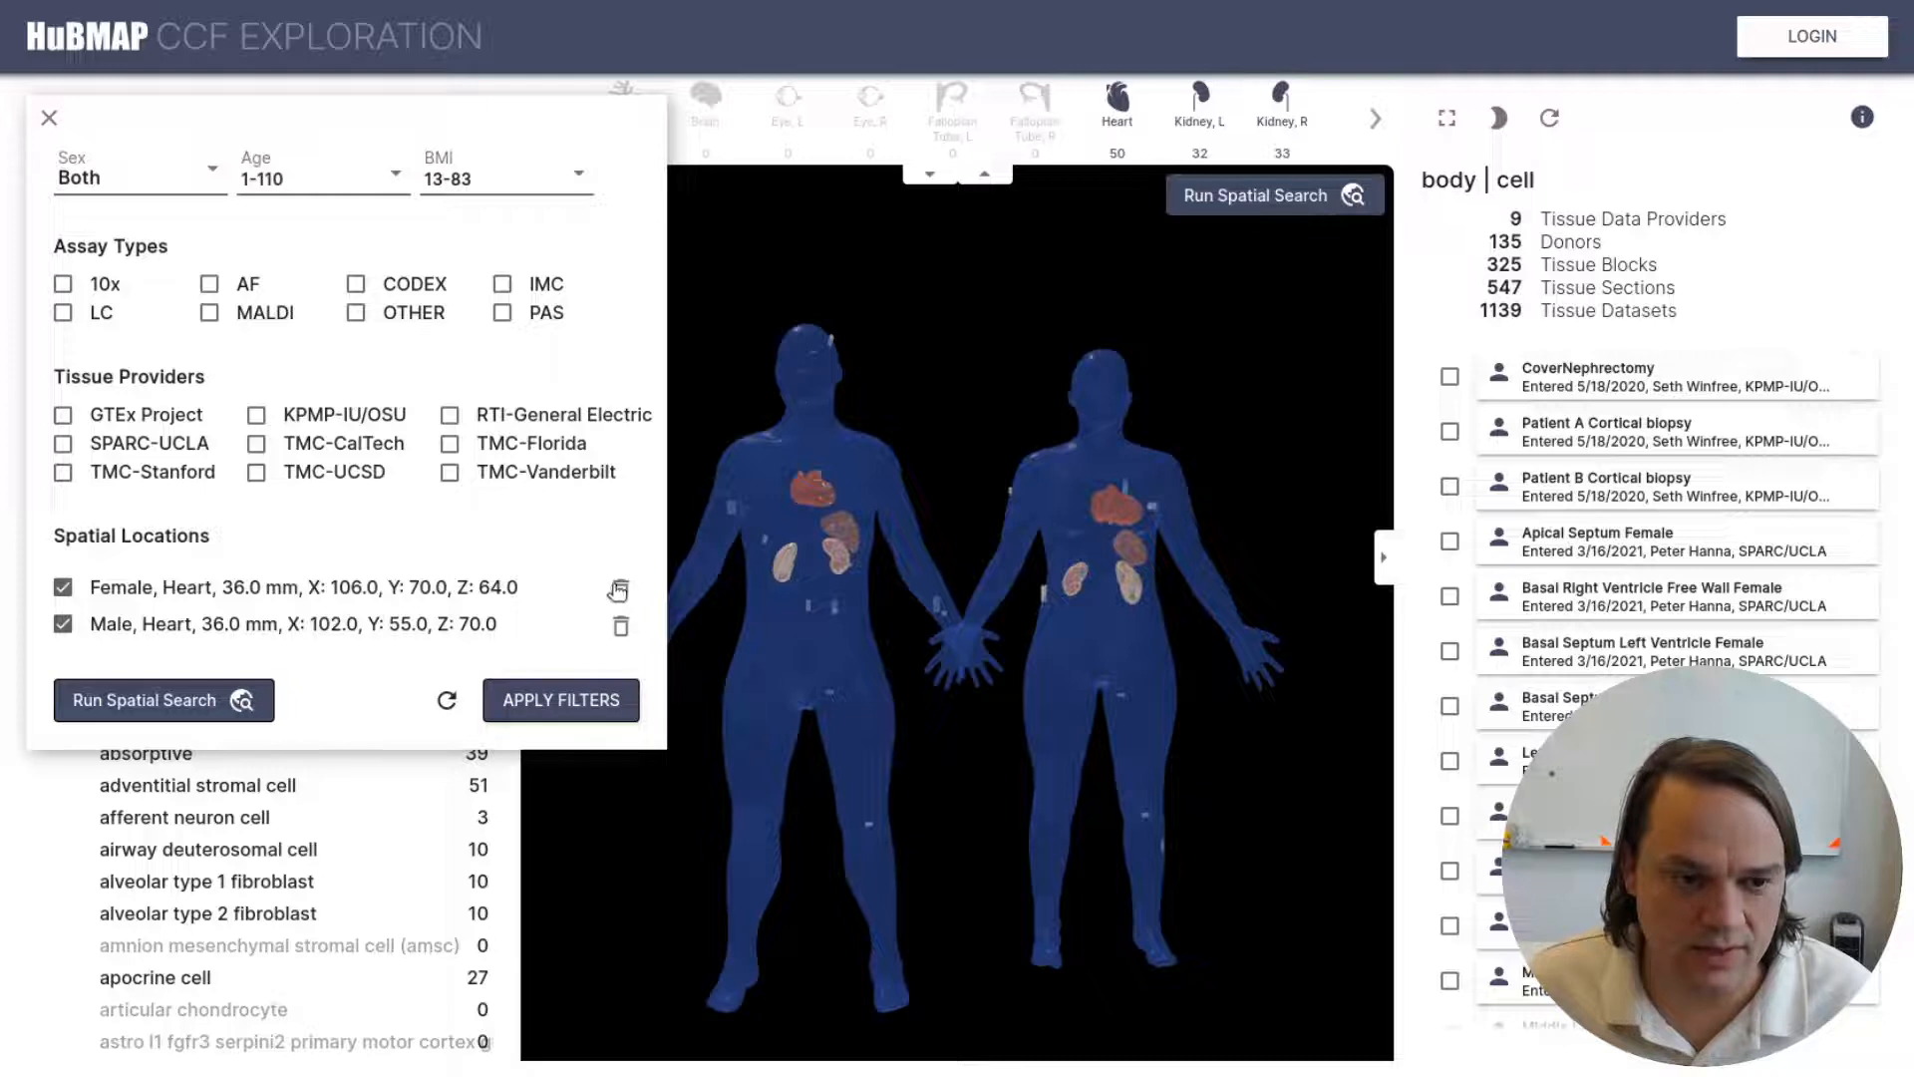
{"action": "left_click", "coordinate": [555, 700]}
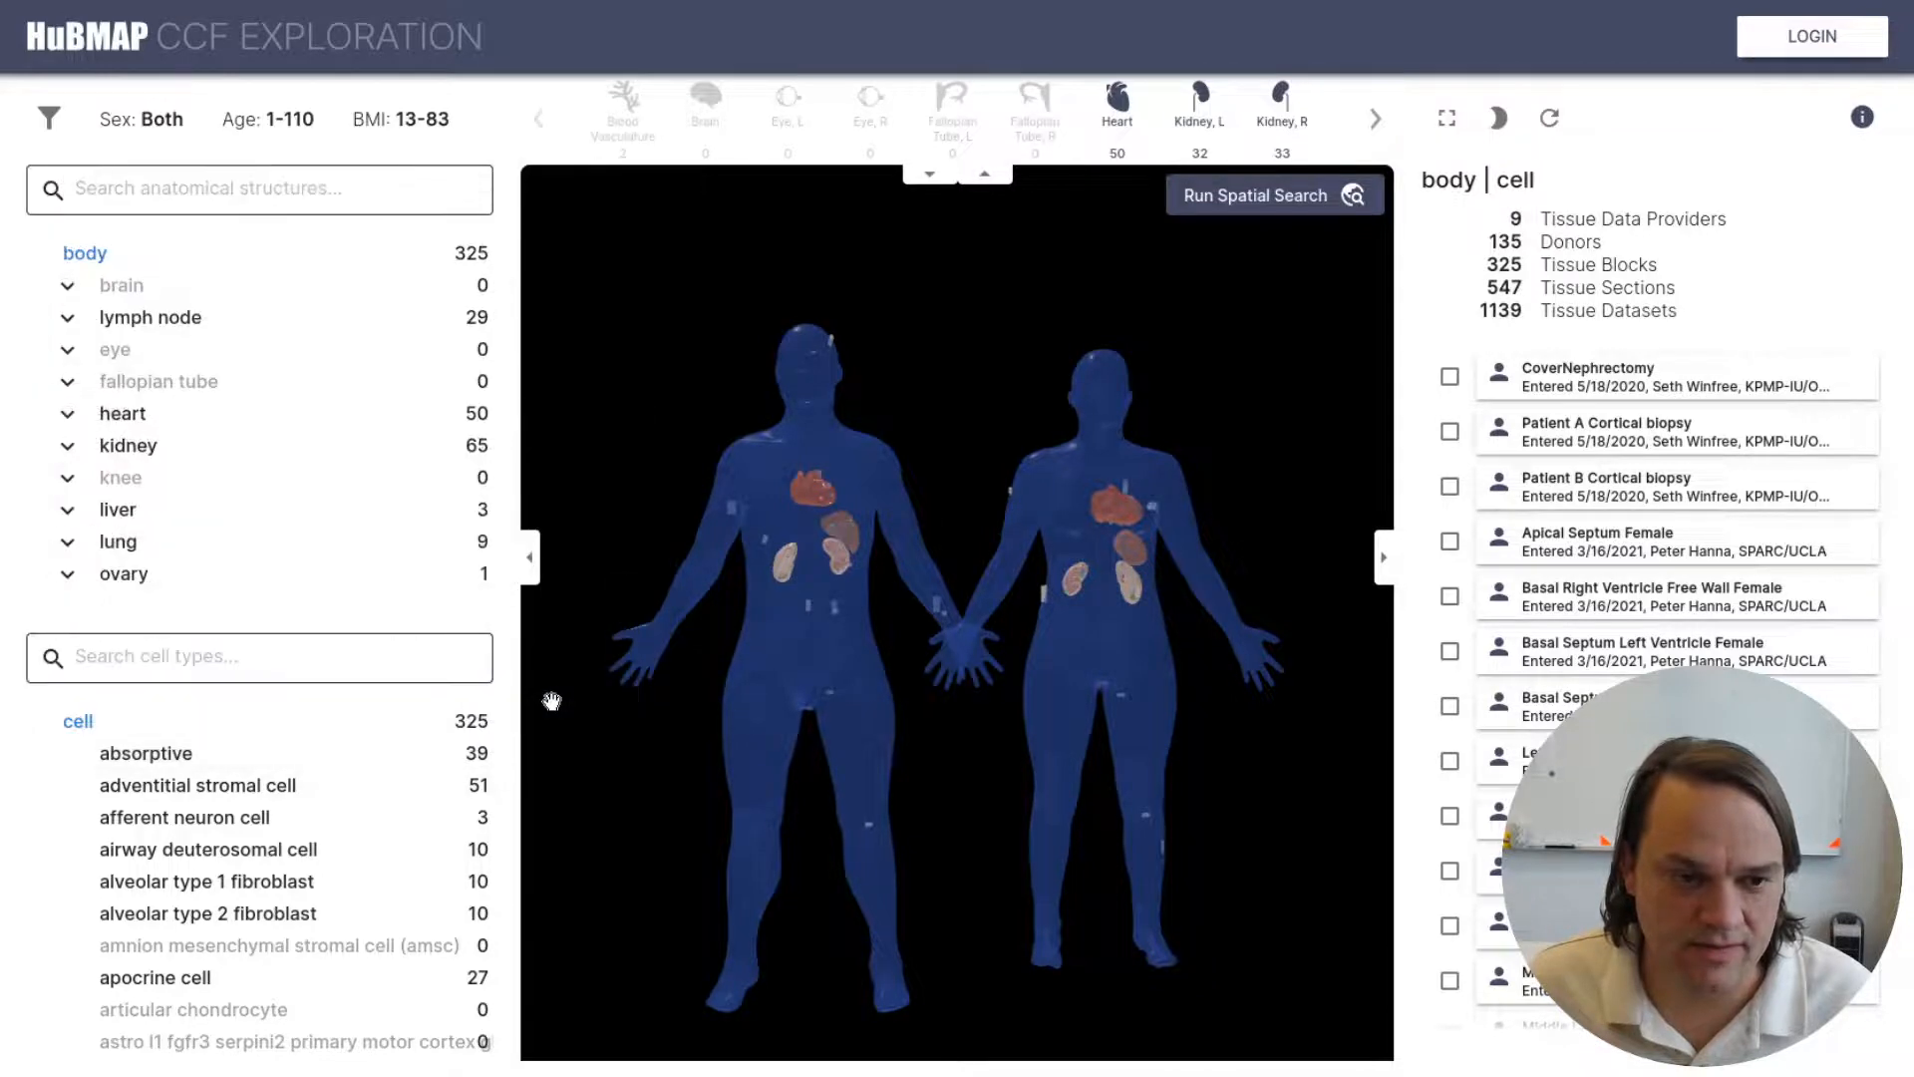
- Examine the filtered tissue blocks in the female body's heart up close and from another angle
{"action": "scroll", "coordinate": [871, 498], "scroll_direction": "up", "scroll_amount": 5}
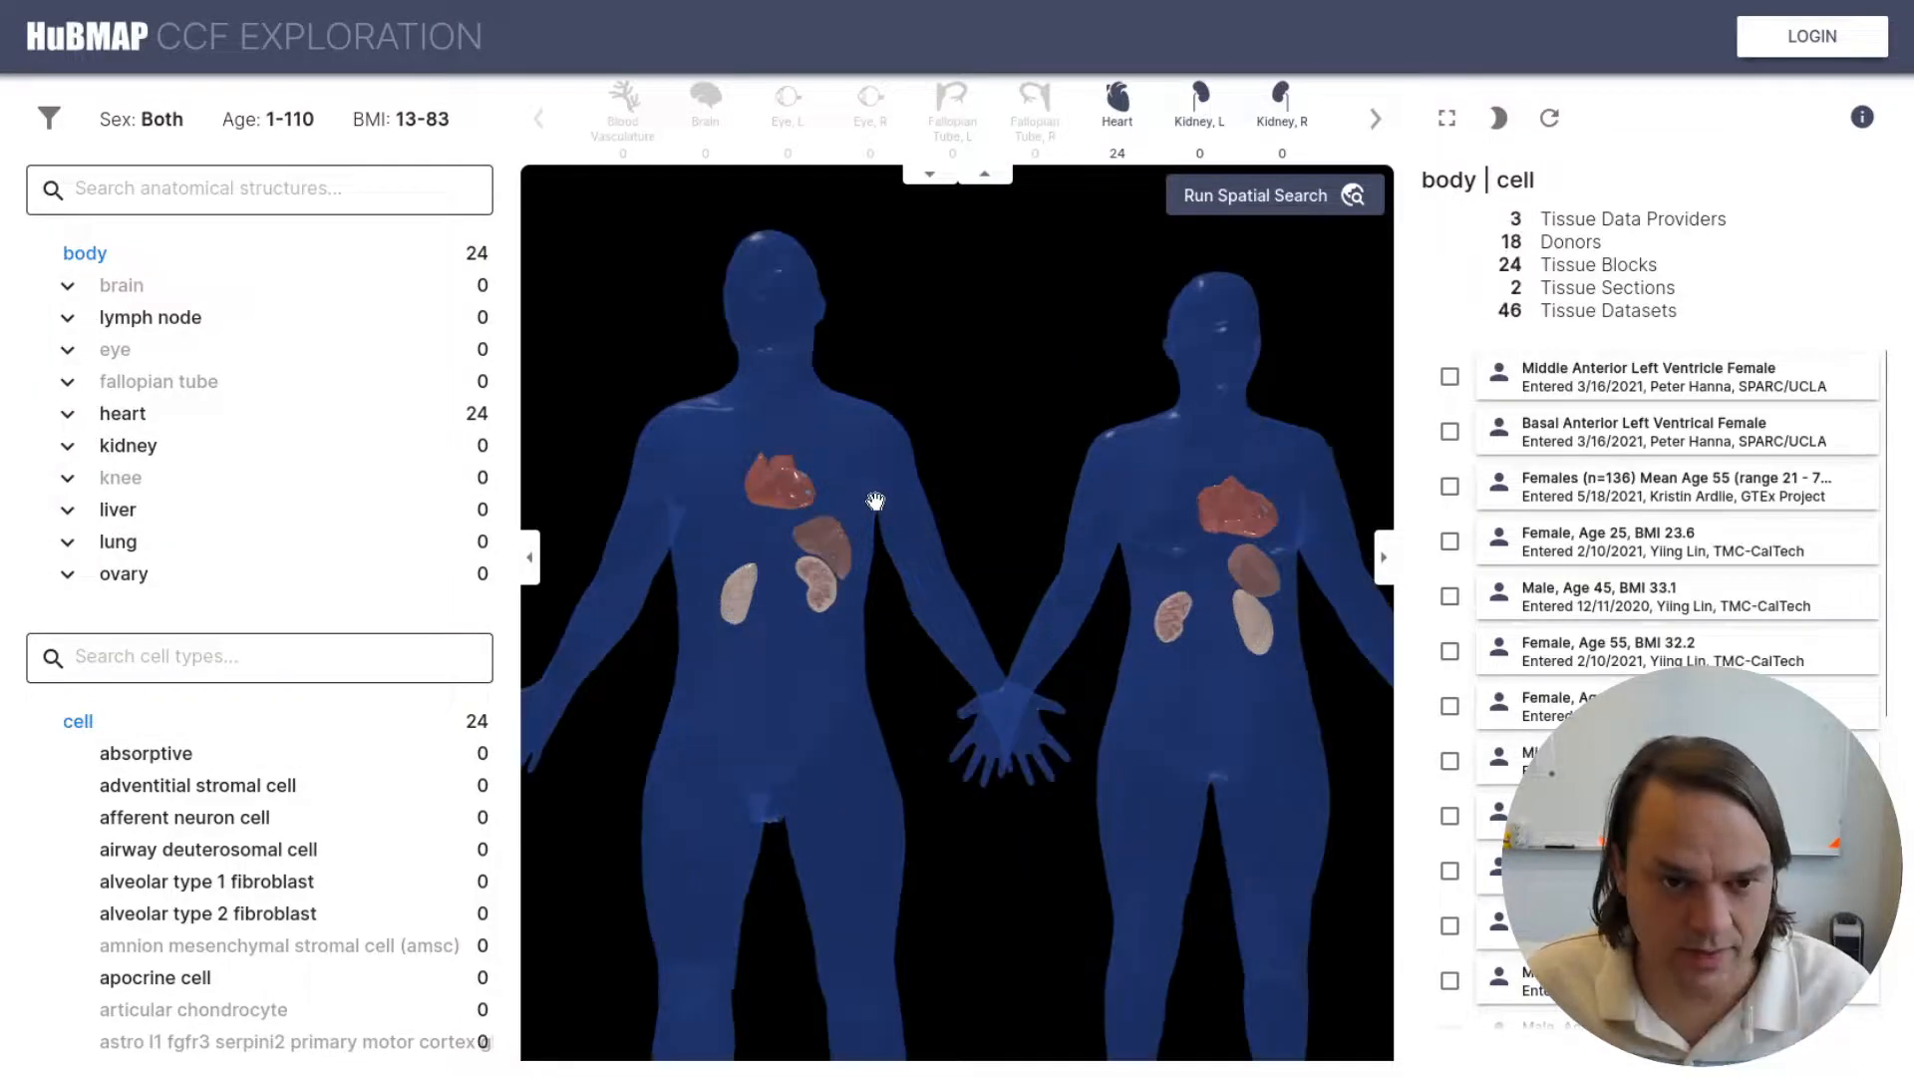
{"action": "left_click_drag", "start_coordinate": [959, 551], "coordinate": [488, 563]}
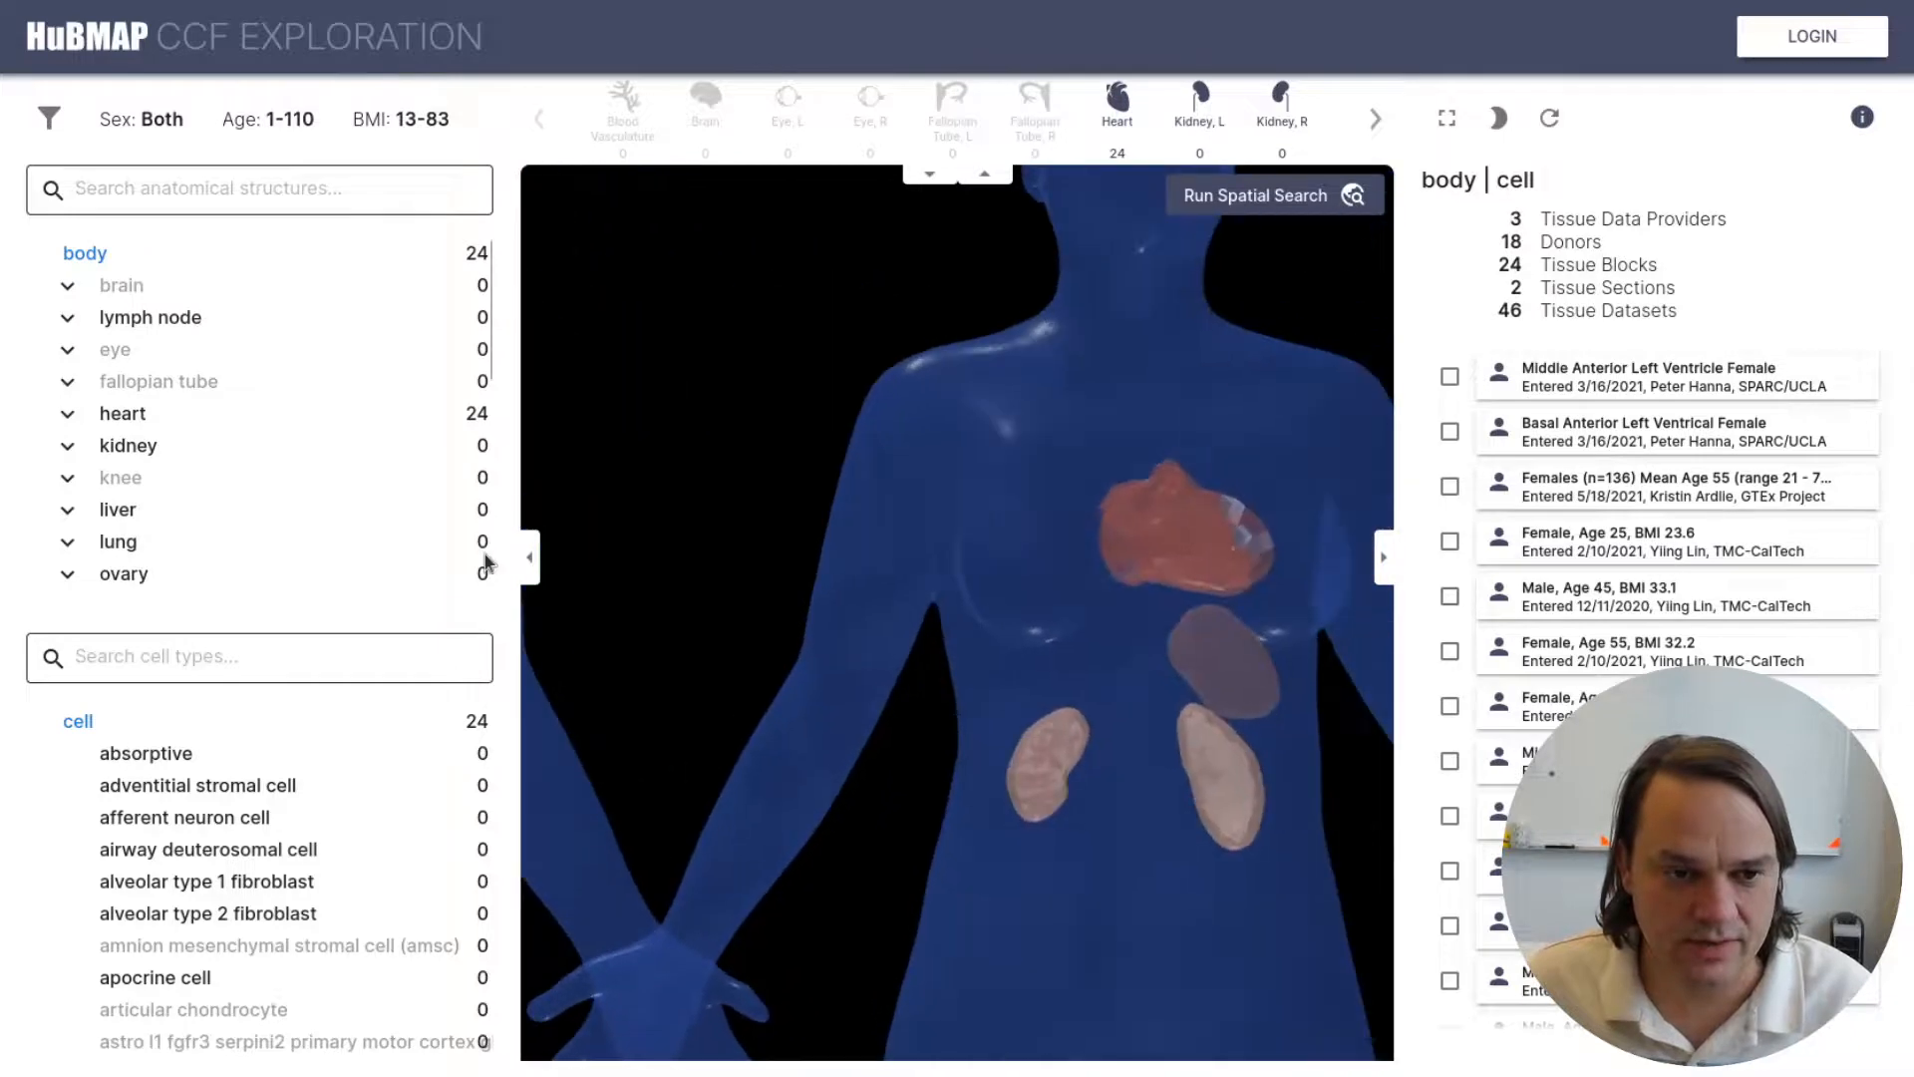
{"action": "scroll", "coordinate": [1016, 524], "scroll_direction": "up", "scroll_amount": 3}
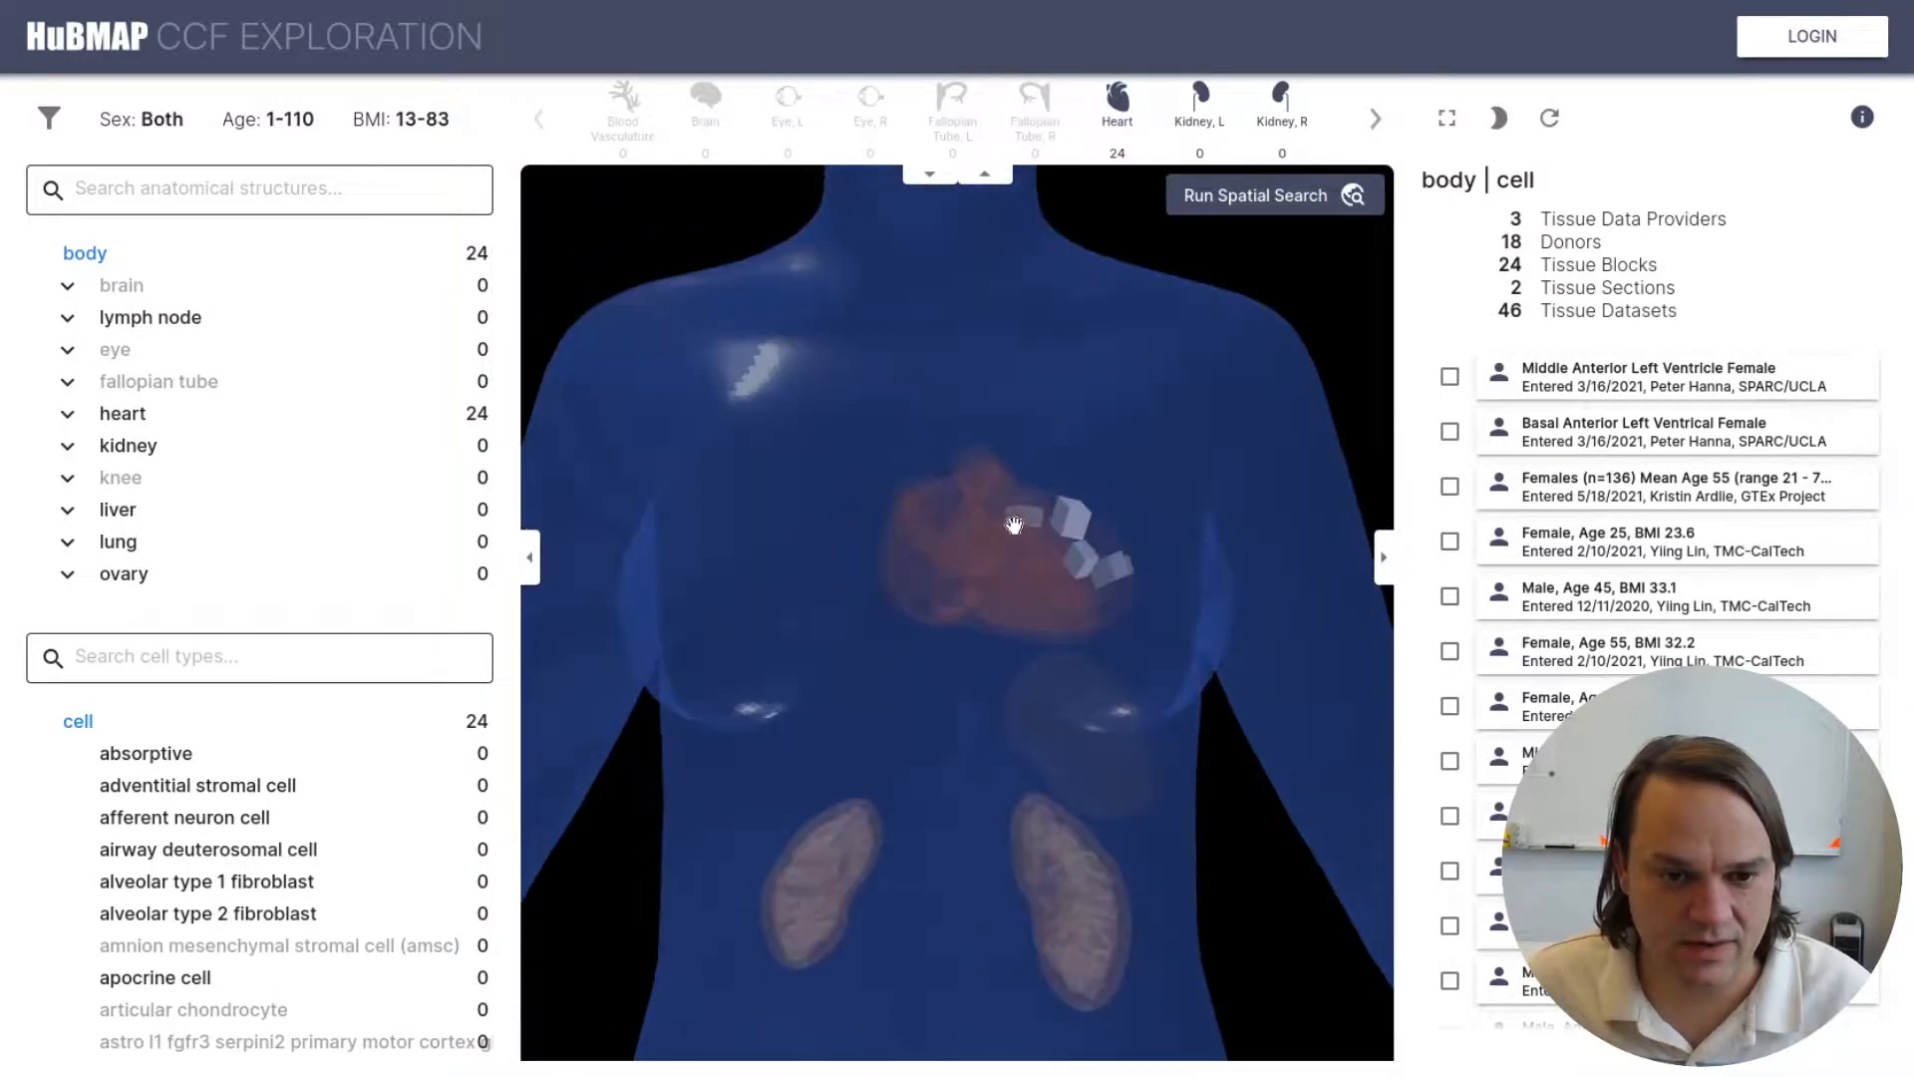
{"action": "left_click_drag", "start_coordinate": [1124, 524], "coordinate": [1064, 544]}
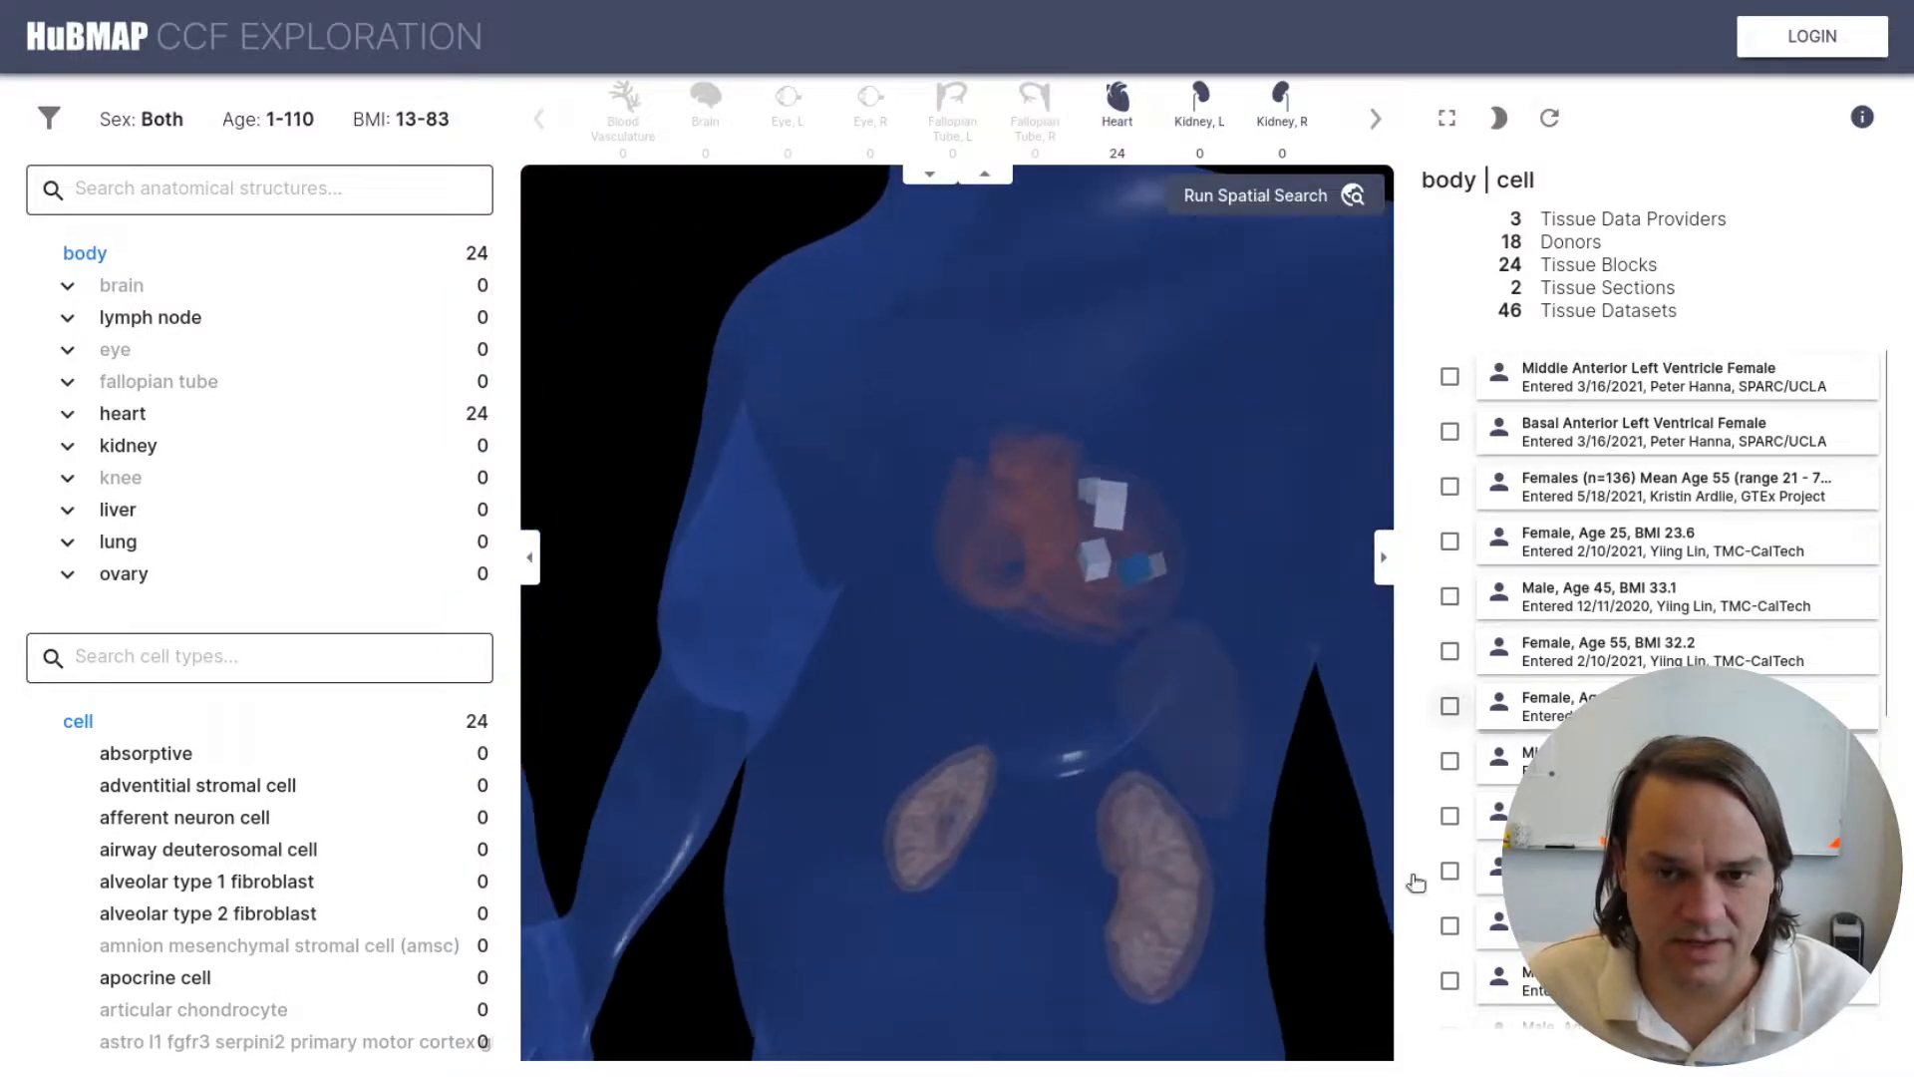